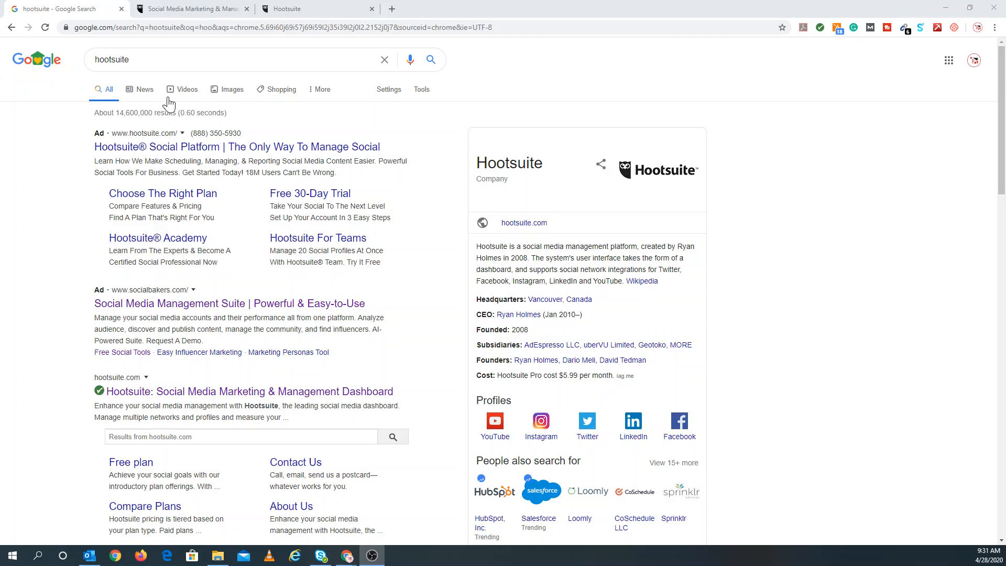
Look over the Google results for Hootsuite and the Hootsuite home page, and switch to the account's Streams dashboard.
scroll(157, 157, down, 3)
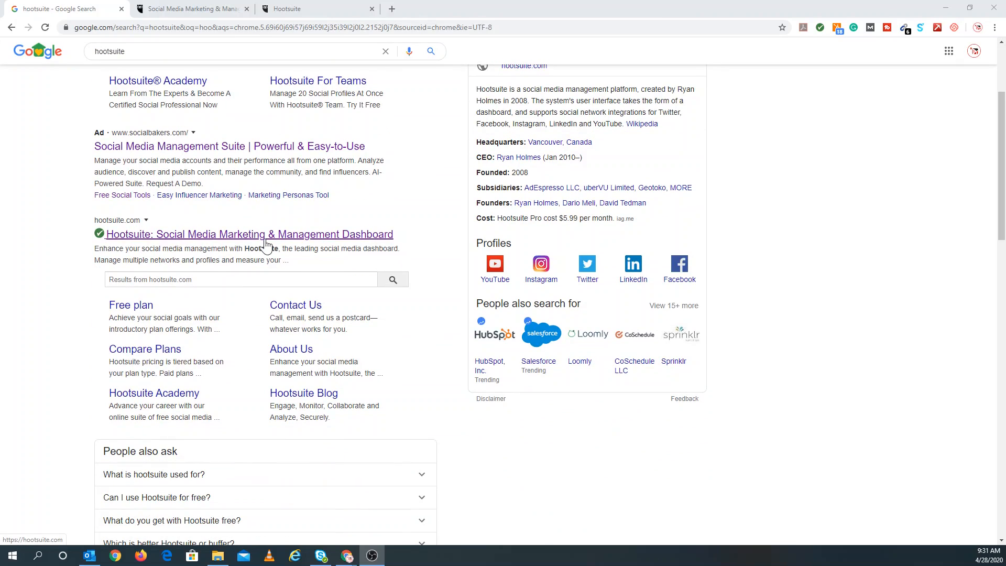
scroll(305, 242, up, 2)
scroll(305, 243, up, 3)
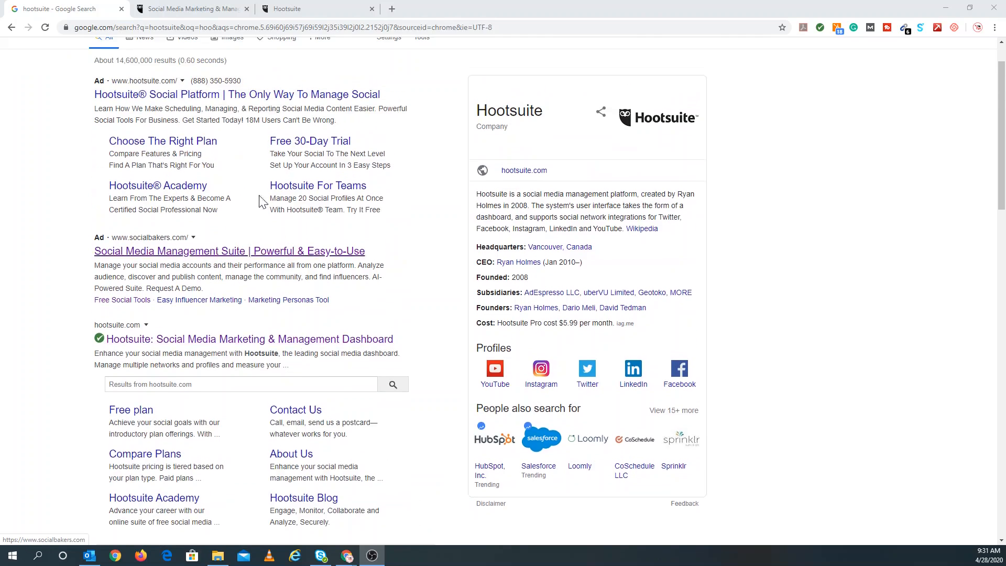
click(215, 9)
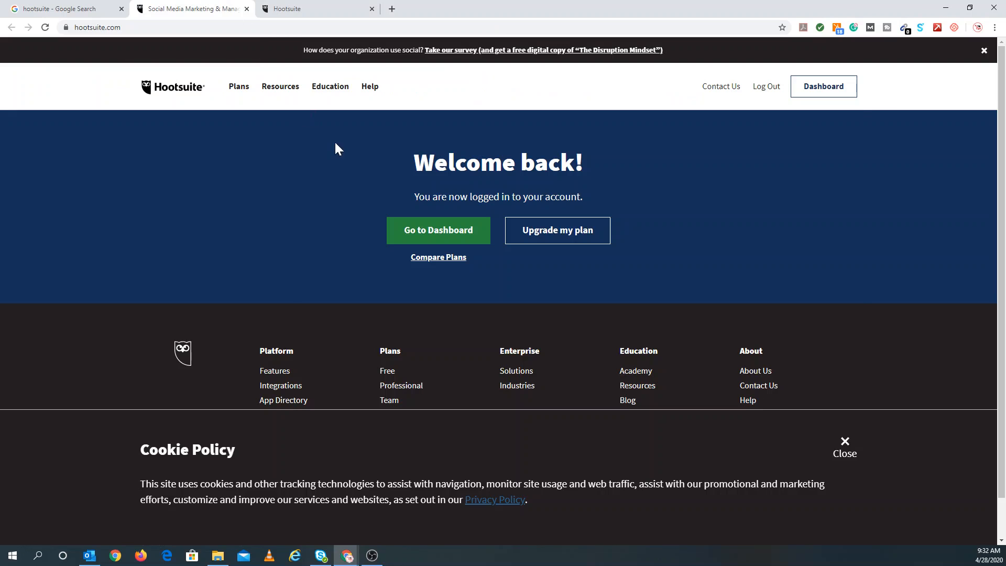
mouse_move(290, 88)
mouse_move(233, 89)
click(331, 8)
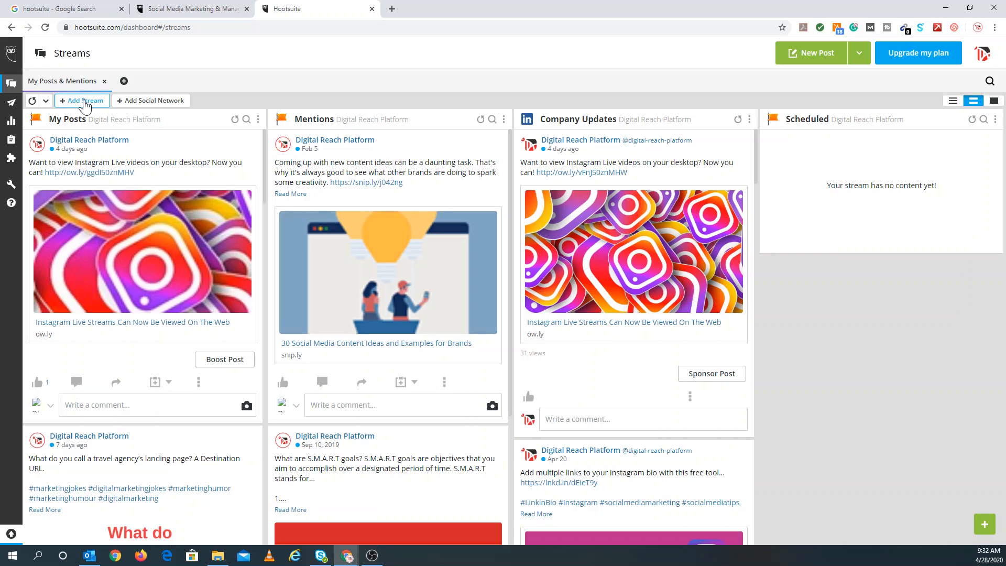
Start adding a stream and examine the Twitter stream types plus its search, keyword and list options.
click(84, 102)
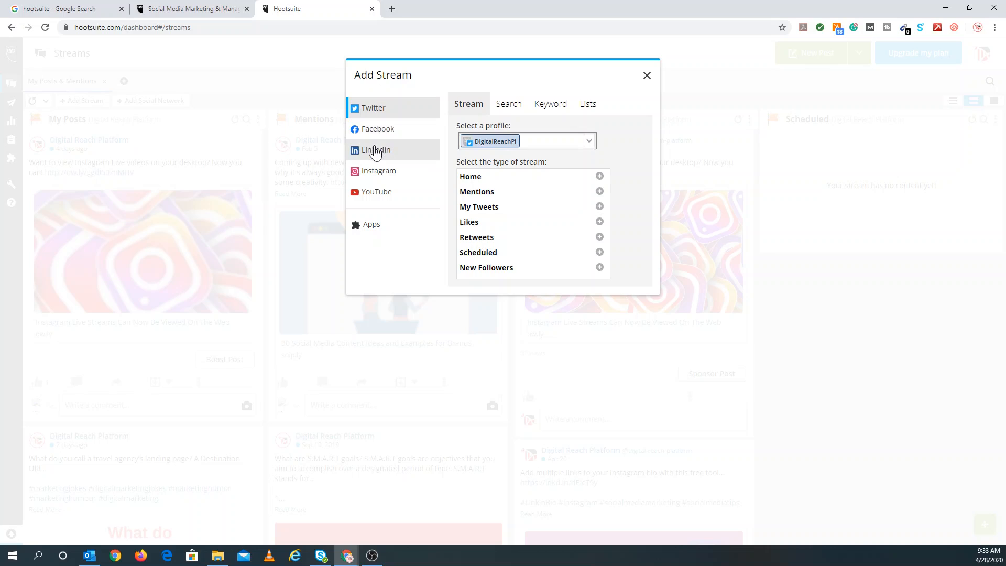
click(493, 147)
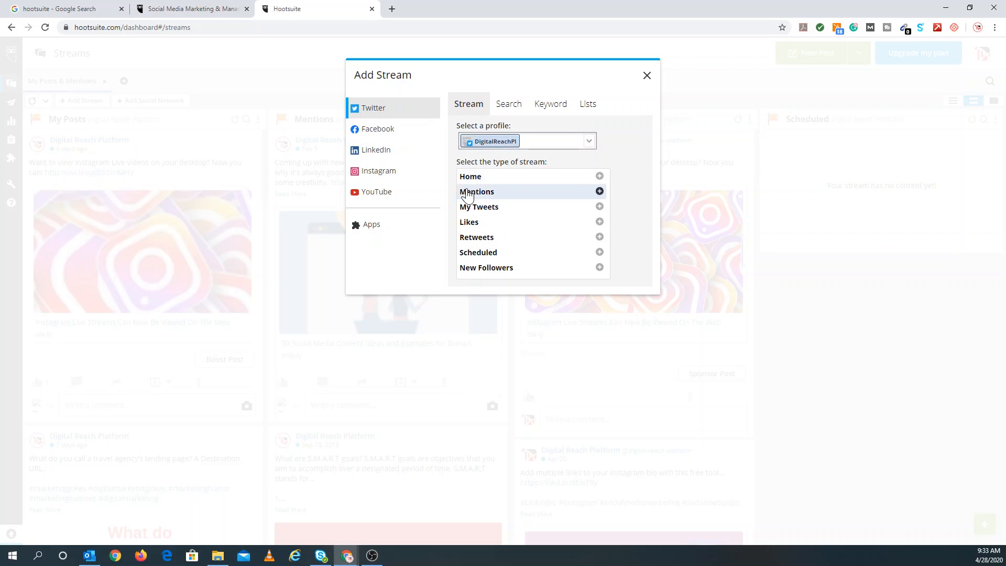
click(507, 105)
click(550, 105)
click(582, 107)
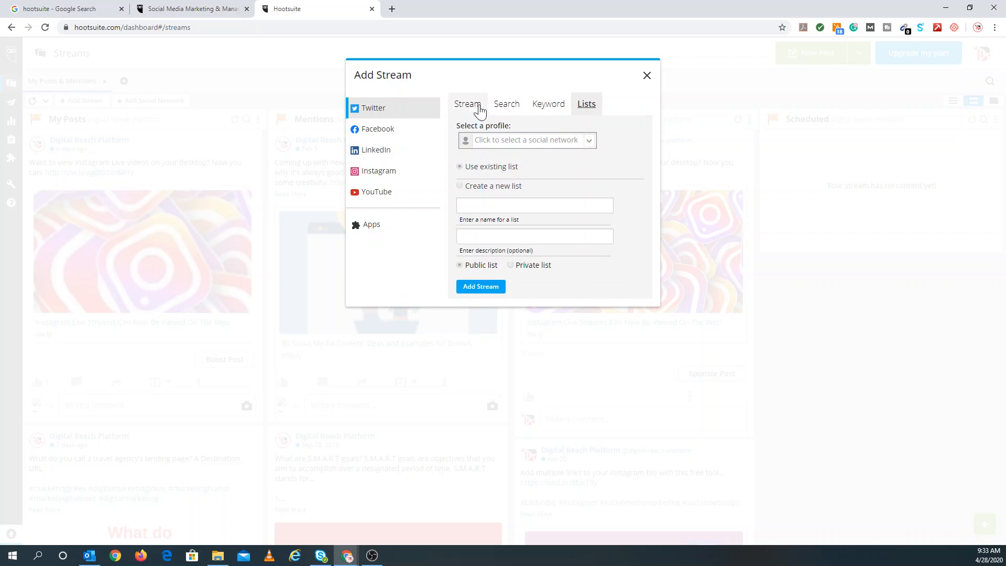
click(467, 106)
Examine the stream types offered for Facebook and LinkedIn, and close the dialog without adding a stream.
click(374, 131)
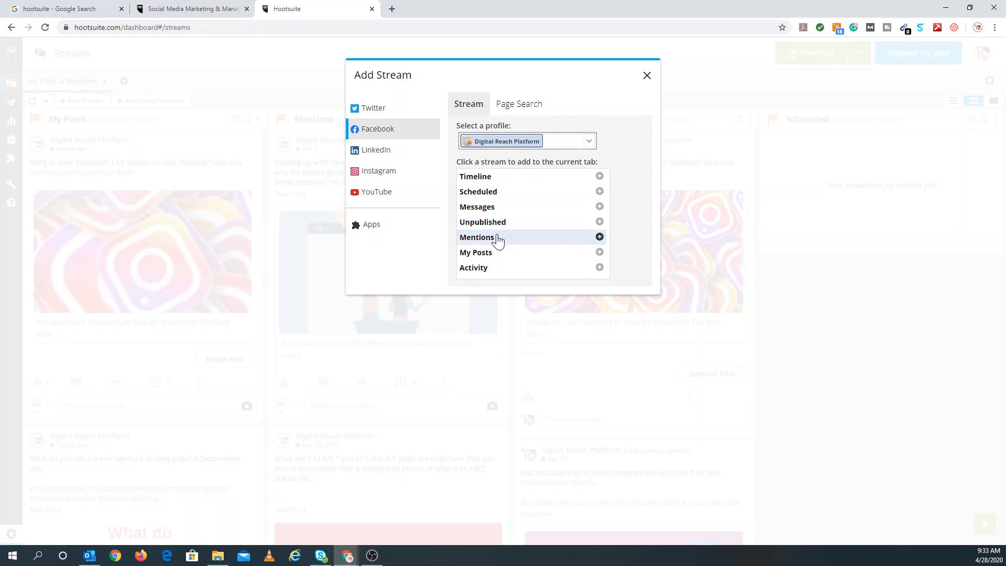
click(372, 157)
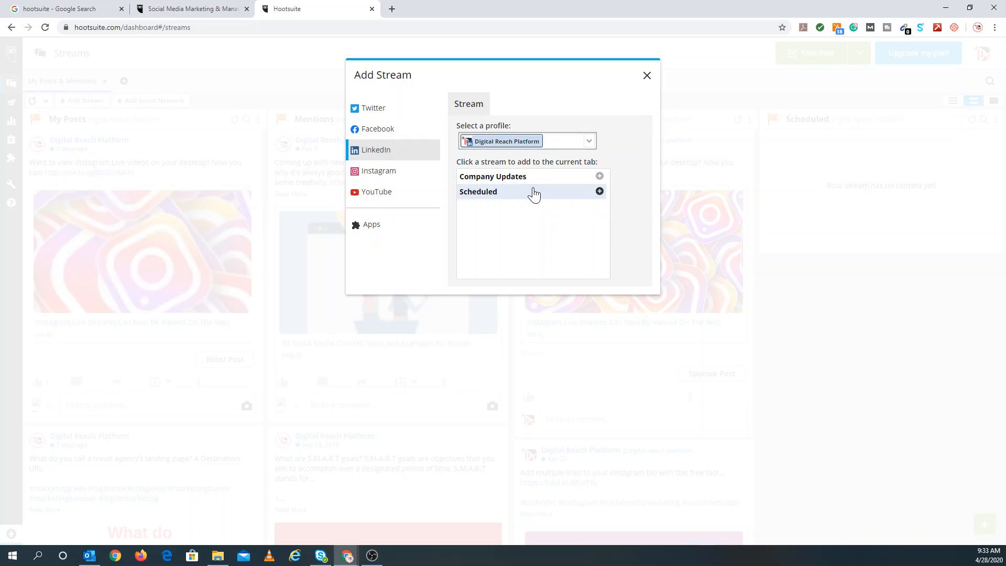
click(646, 77)
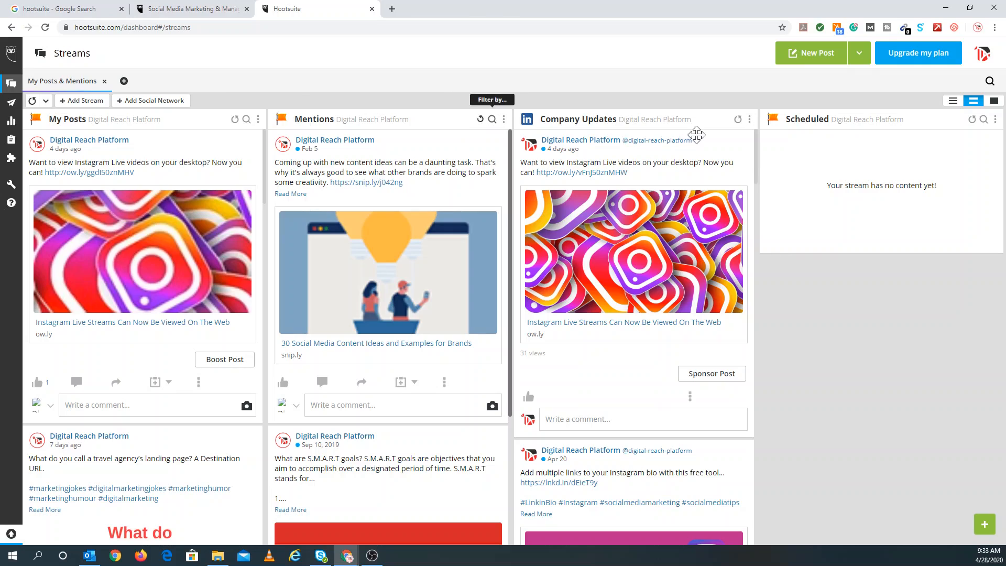
Refresh the LinkedIn Company Updates stream and set the streams layout to the medium-density view.
click(737, 120)
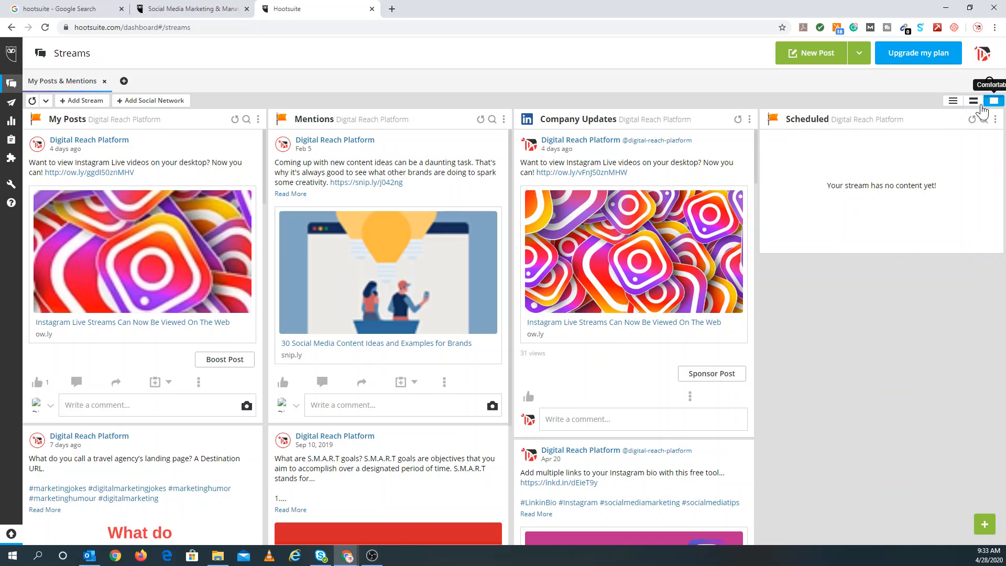
click(972, 101)
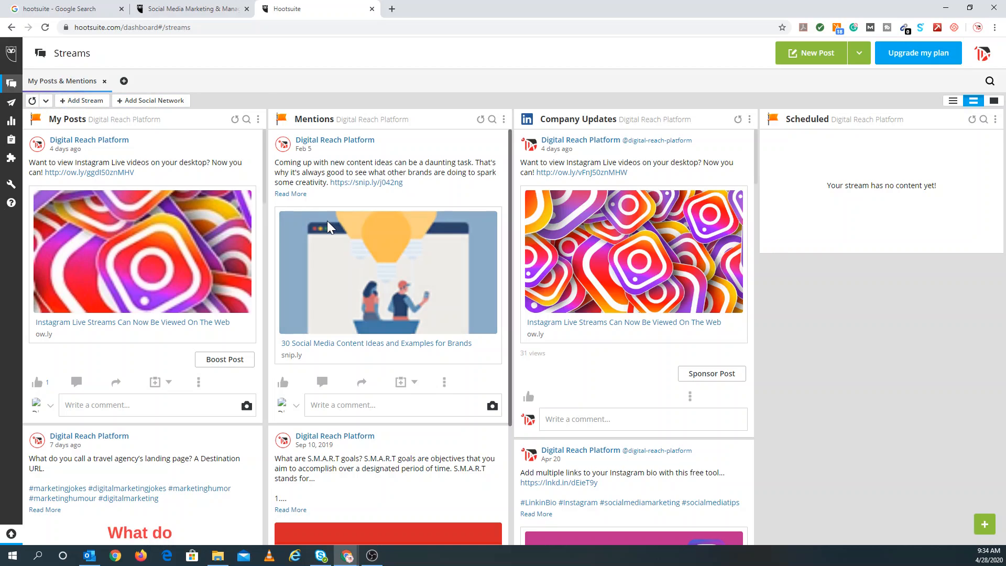
Examine the posts and their engagement options in the My Posts, Mentions and Company Updates streams.
scroll(390, 281, down, 1)
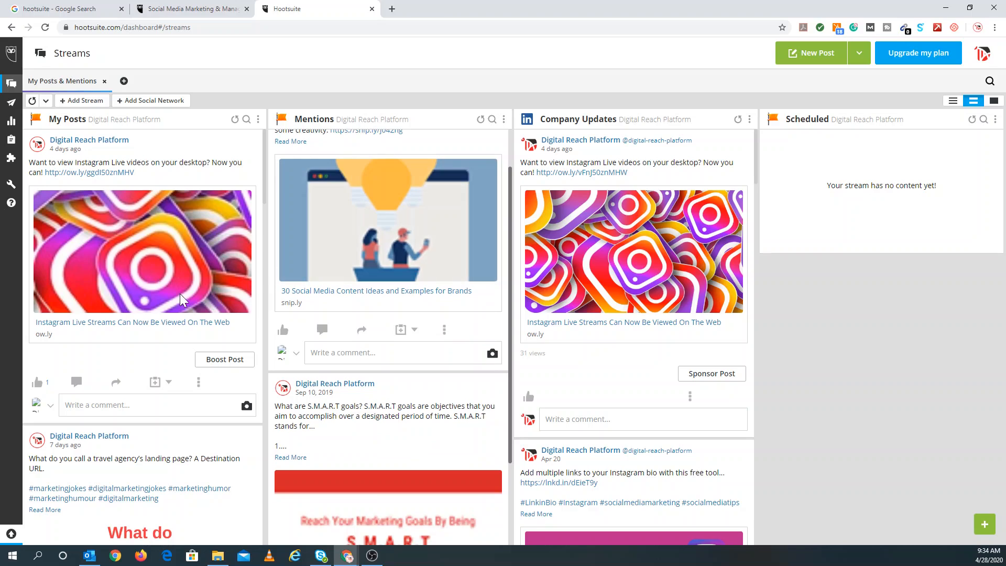
scroll(163, 267, down, 1)
click(42, 327)
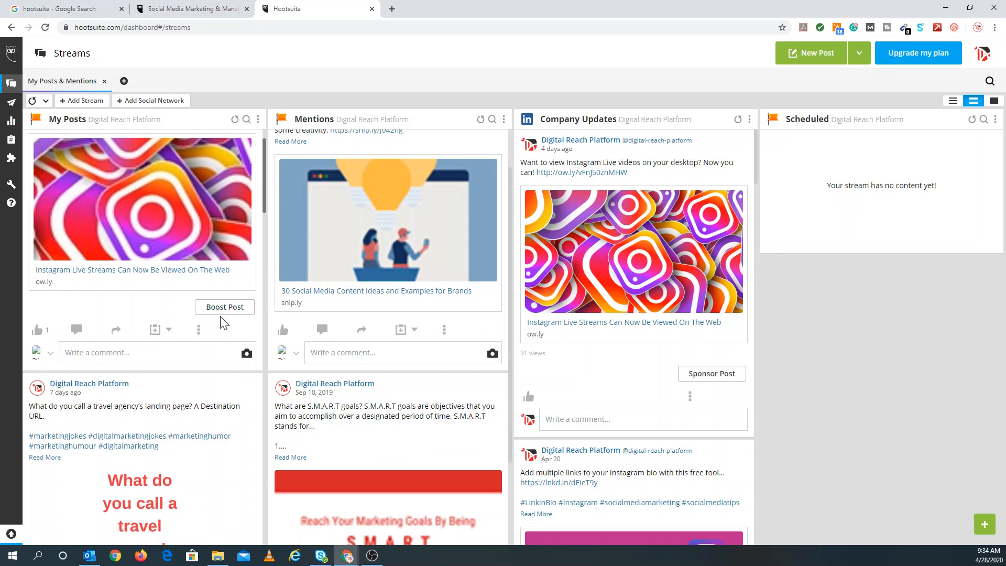
scroll(377, 296, up, 1)
scroll(176, 262, up, 1)
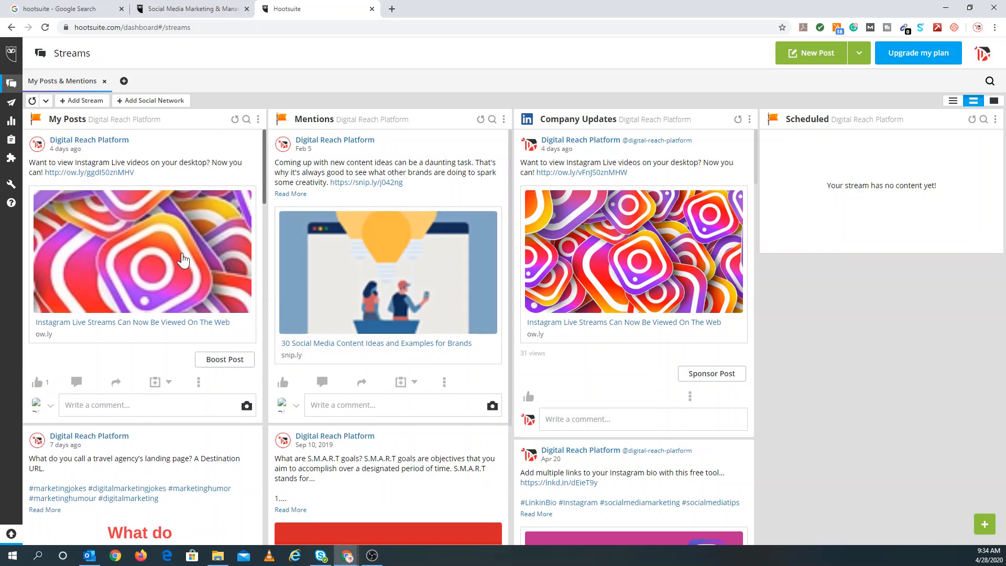
scroll(607, 314, down, 5)
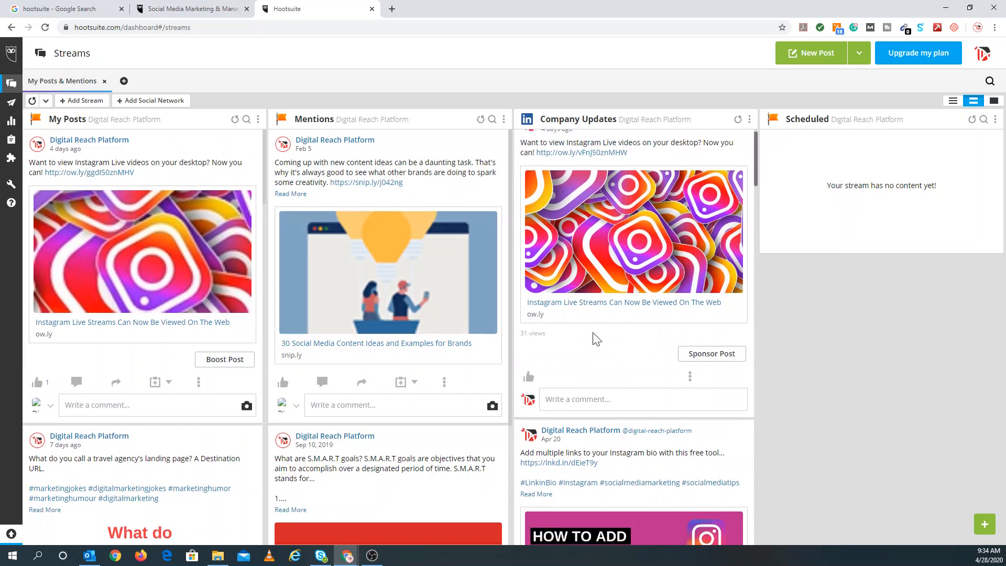
scroll(375, 320, down, 3)
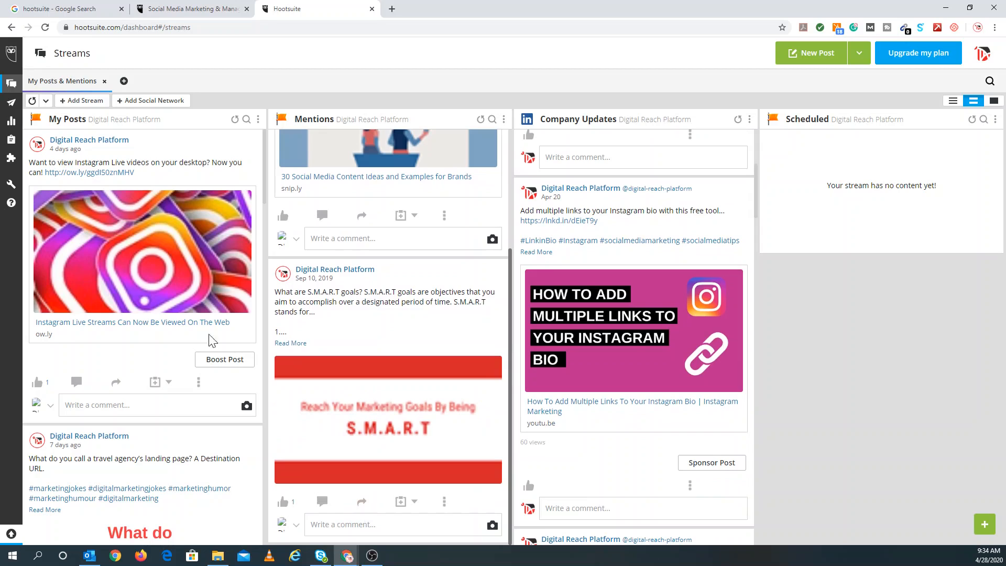
scroll(209, 275, down, 3)
scroll(252, 268, up, 3)
scroll(321, 312, up, 3)
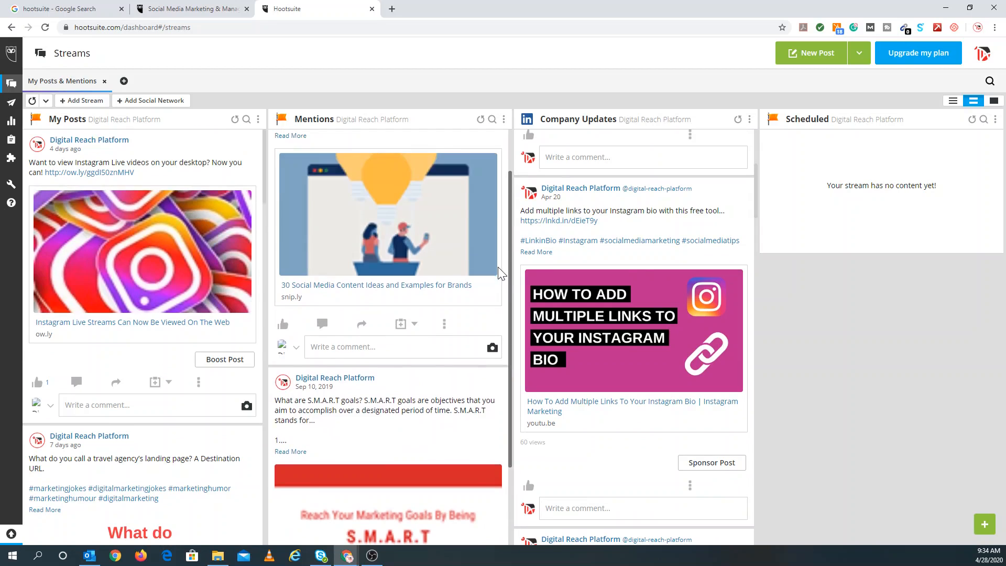
scroll(592, 274, up, 5)
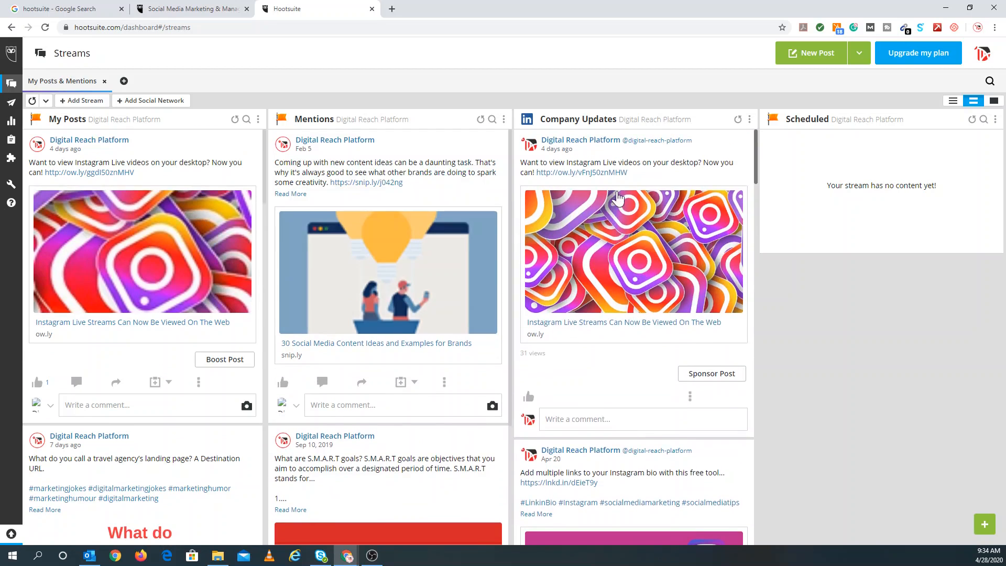
View the Analytics page and return to Streams.
mouse_move(18, 107)
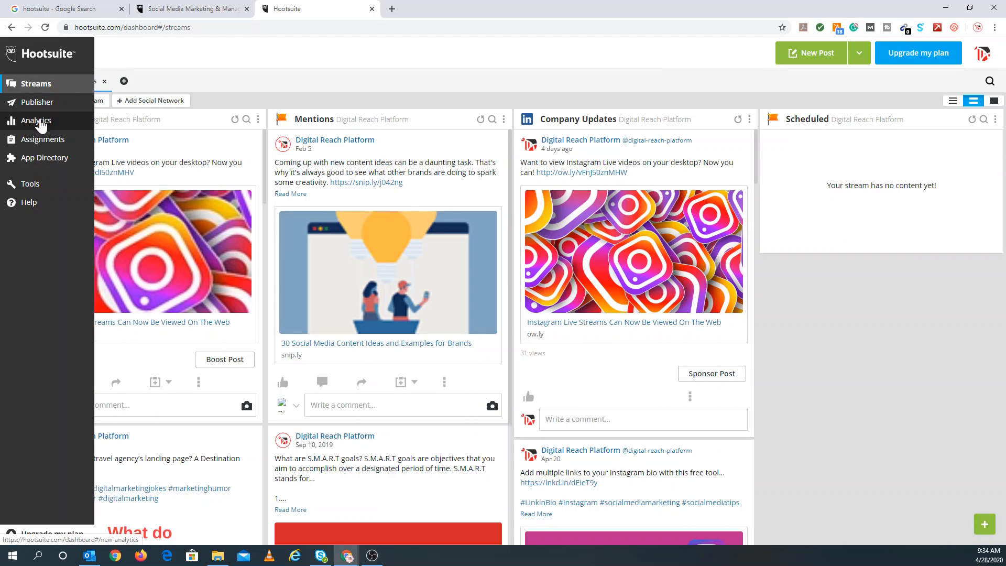
click(41, 124)
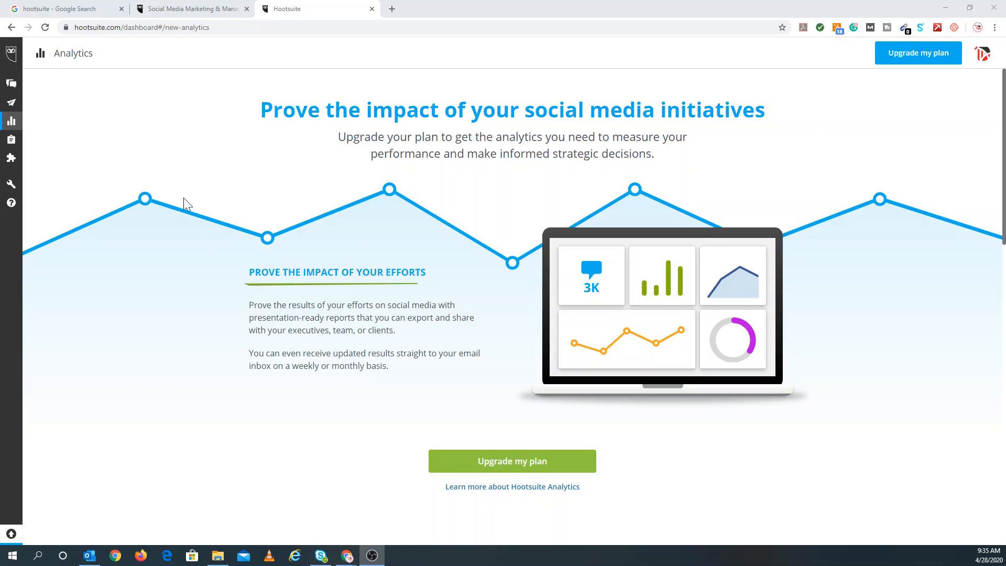
mouse_move(11, 157)
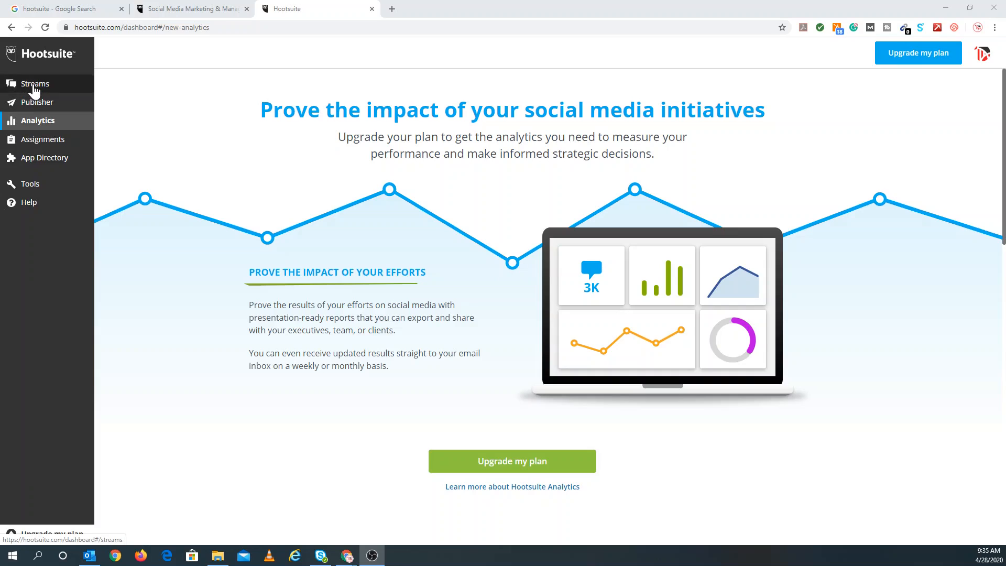
click(34, 85)
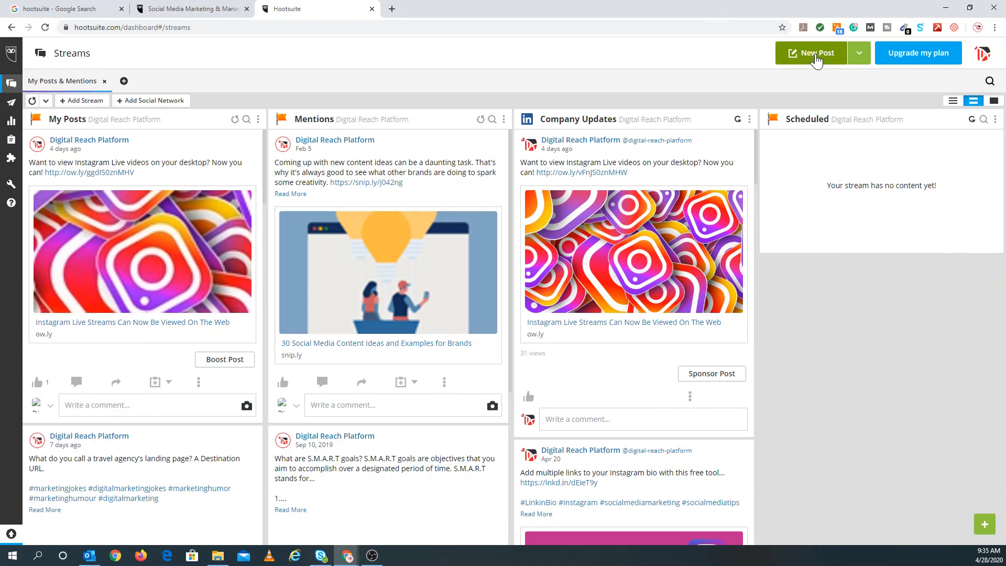
Create a new post addressed to the Digital Reach Platform Facebook and LinkedIn pages and the DigitalReachPl Twitter profile.
click(818, 55)
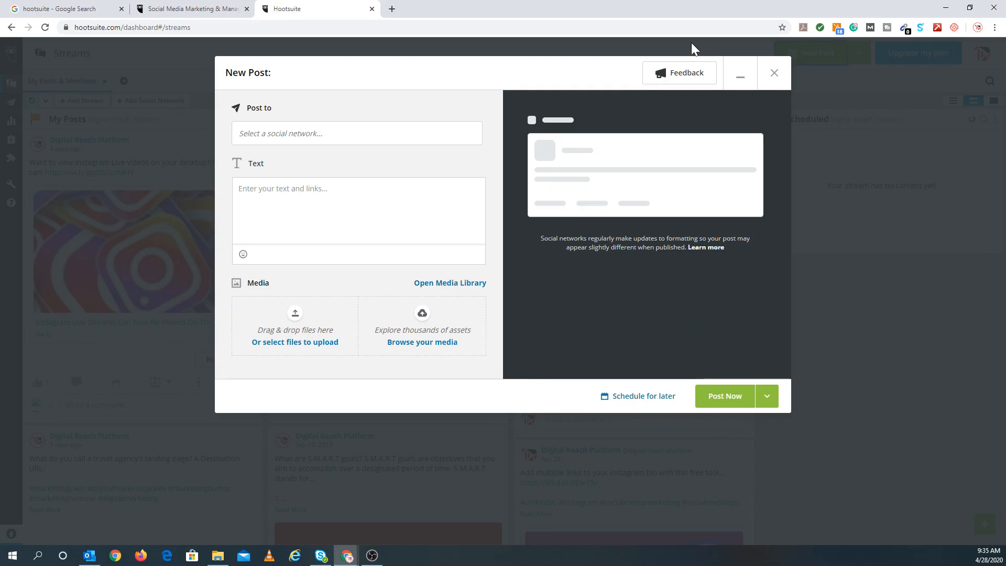
click(271, 137)
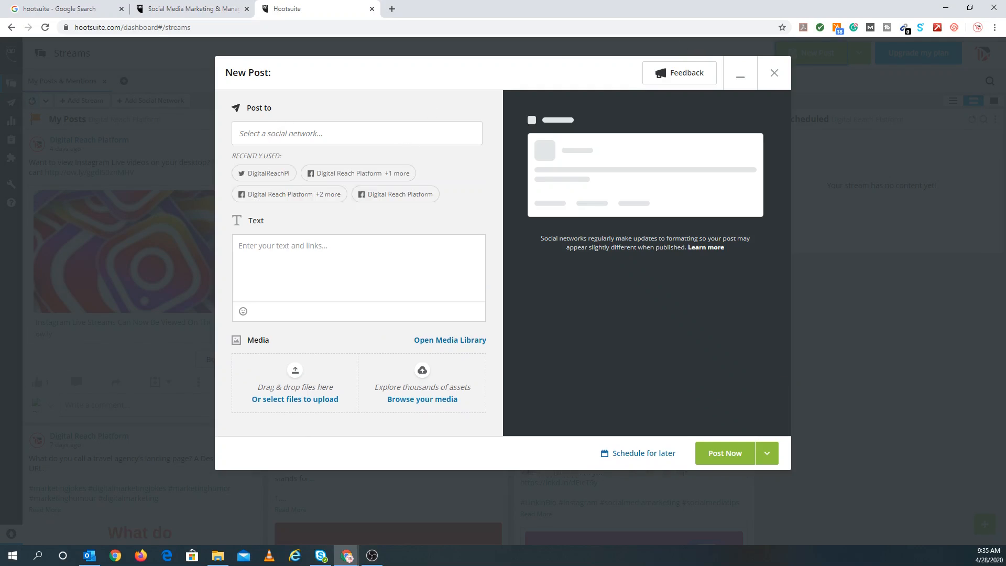
click(272, 134)
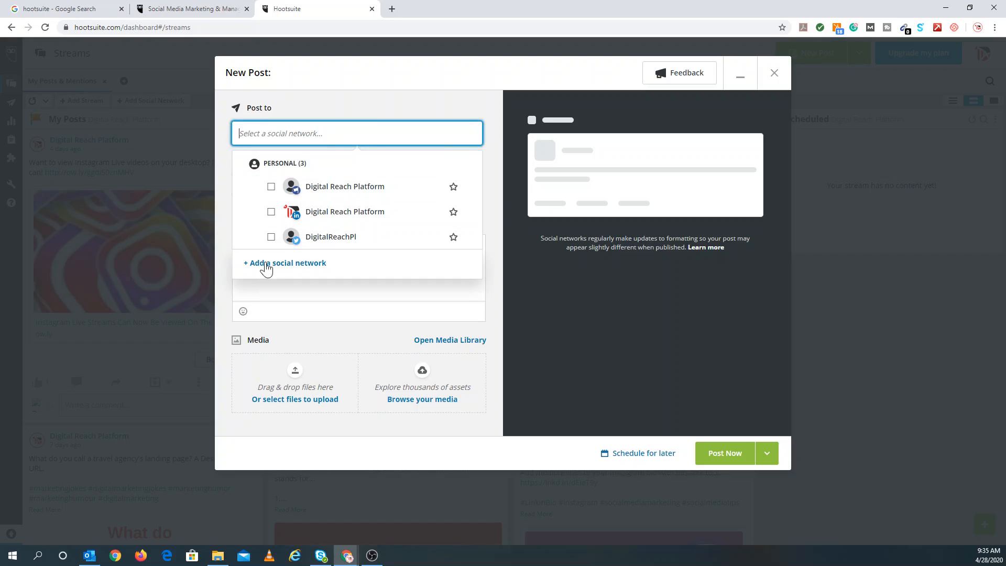
click(271, 187)
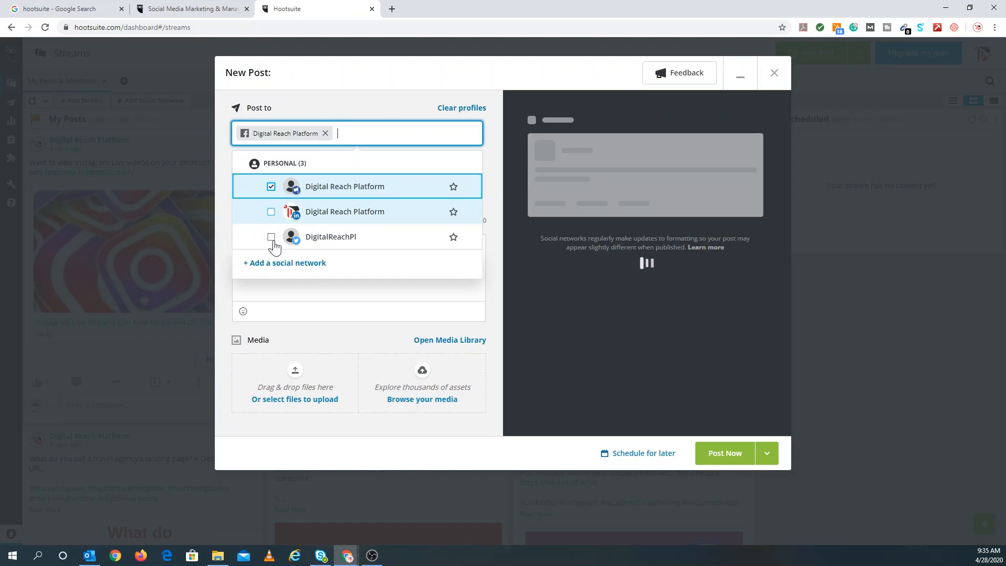
click(271, 213)
click(271, 235)
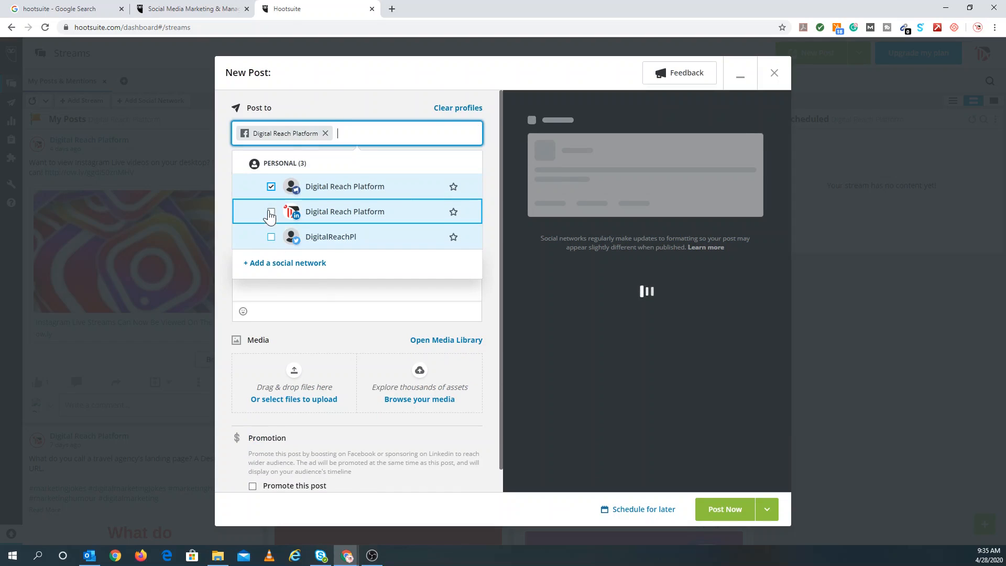
click(271, 237)
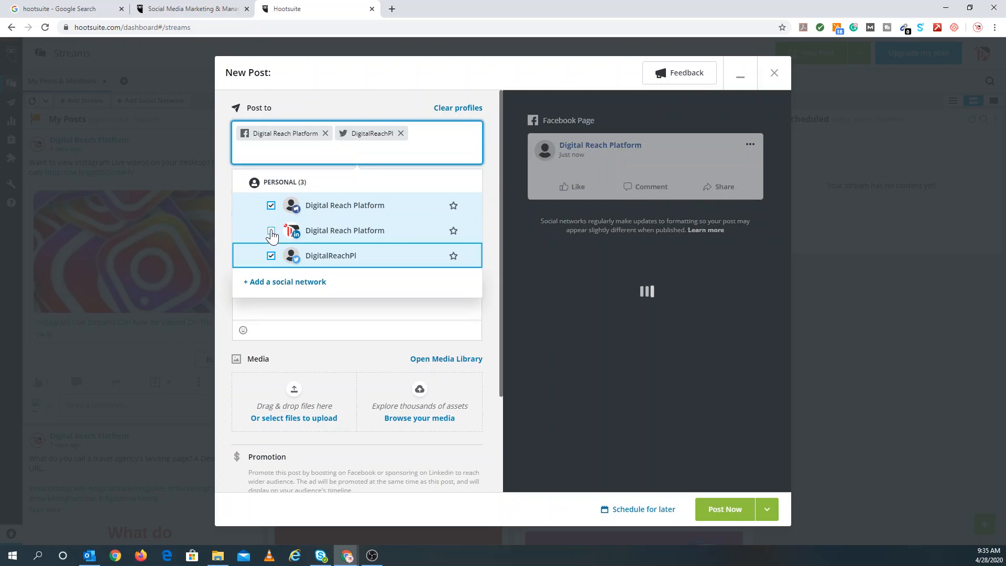
click(270, 231)
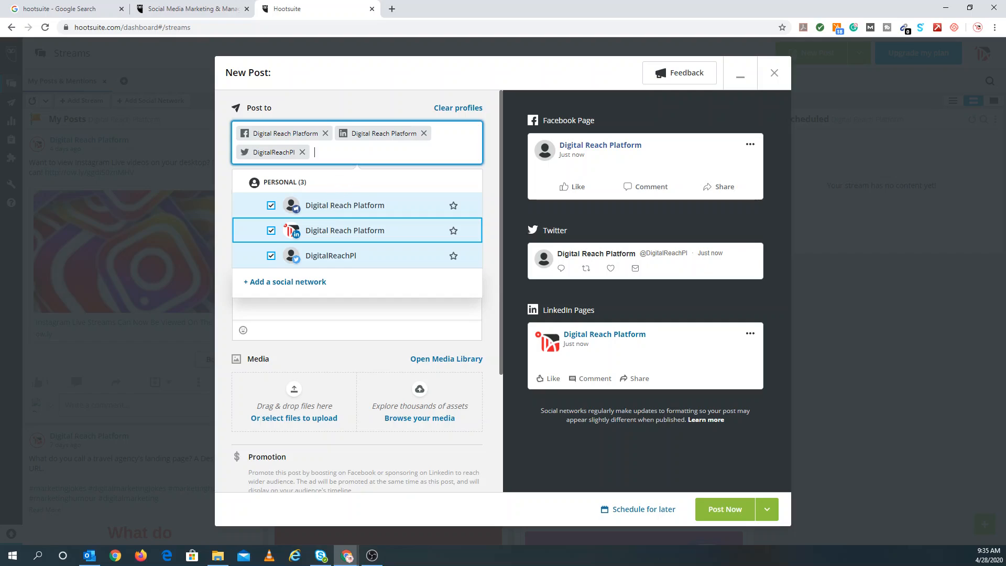
click(344, 92)
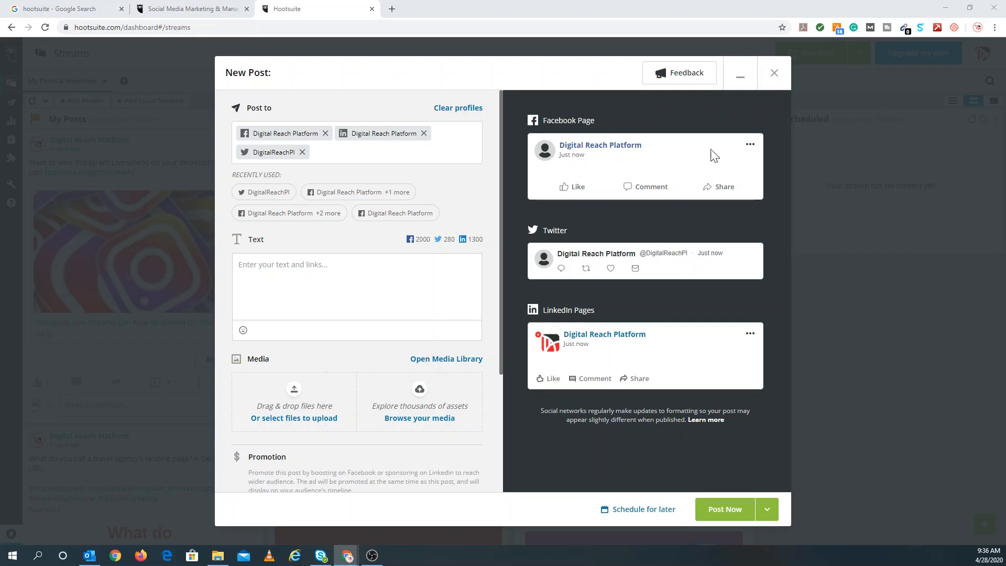
click(314, 275)
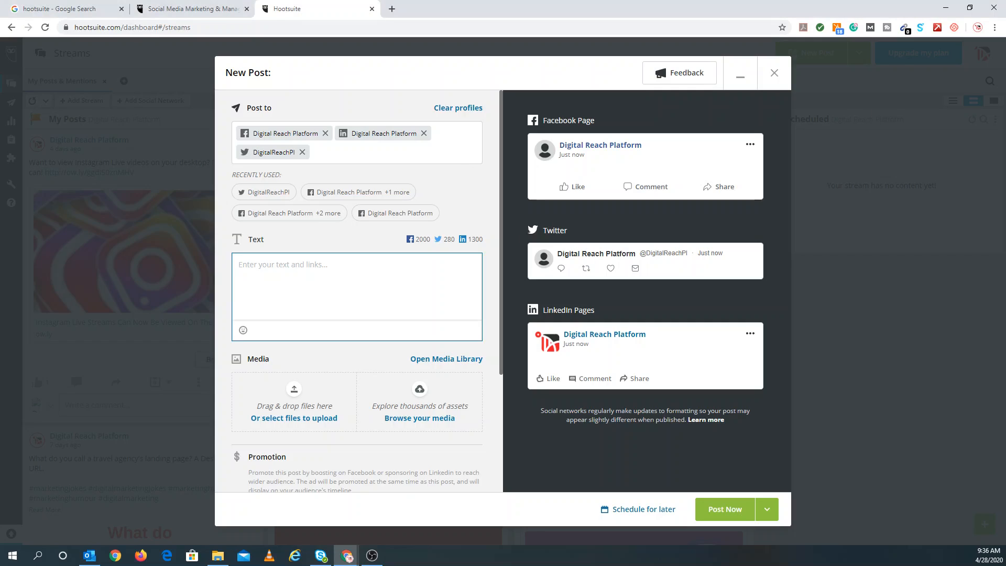
text(https://www.digitalcommerce360.com/2020/04/27/best-practices-for-digital-marketing-during-the-coronavirus-crisis/)
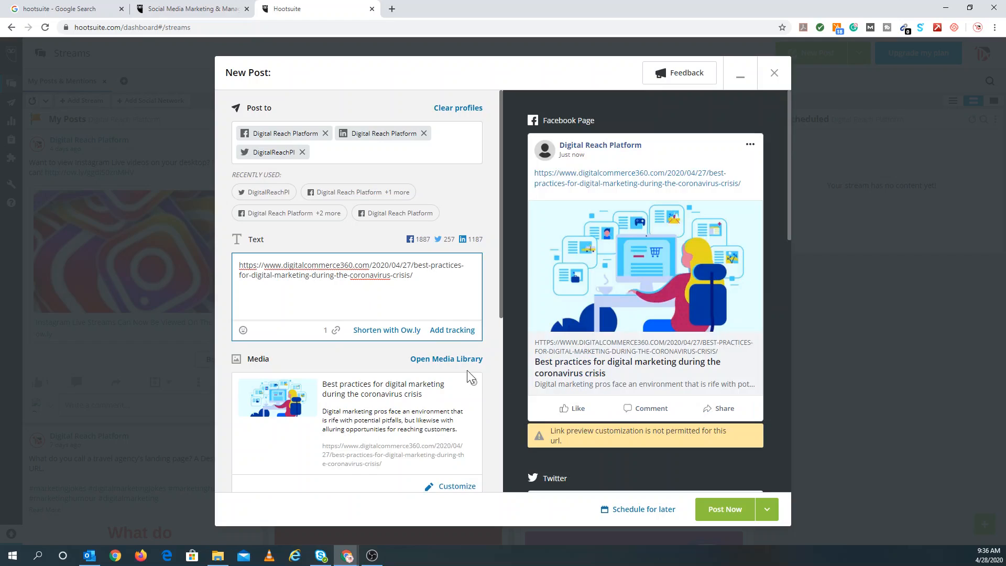
scroll(444, 309, down, 5)
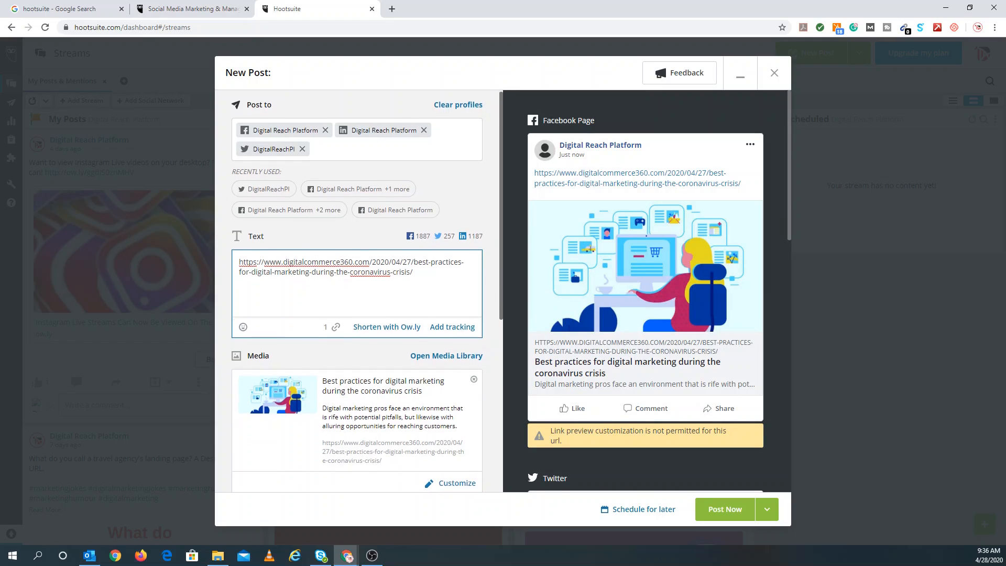
scroll(408, 281, down, 1)
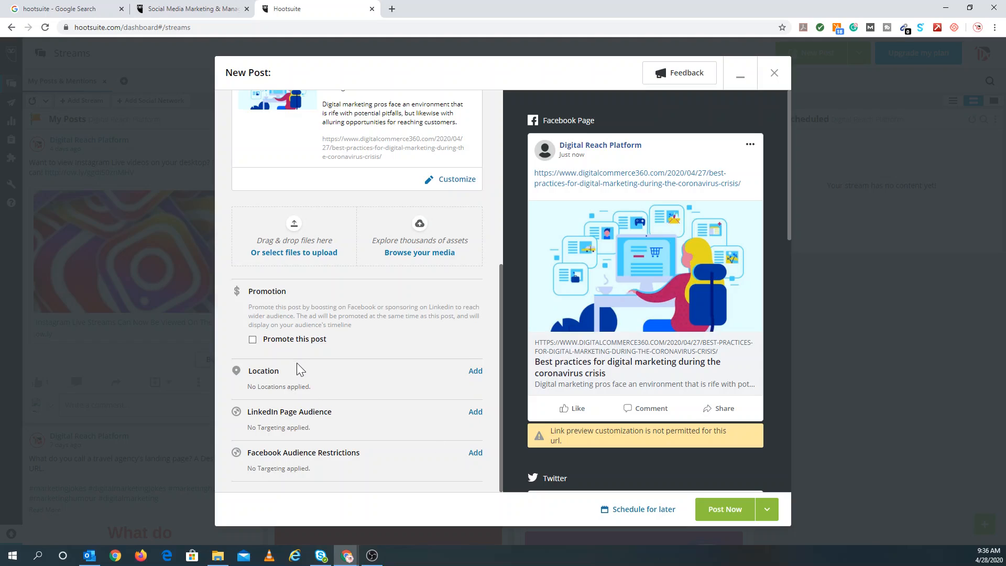
Shorten the article link in the post text with Ow.ly.
scroll(280, 289, up, 1)
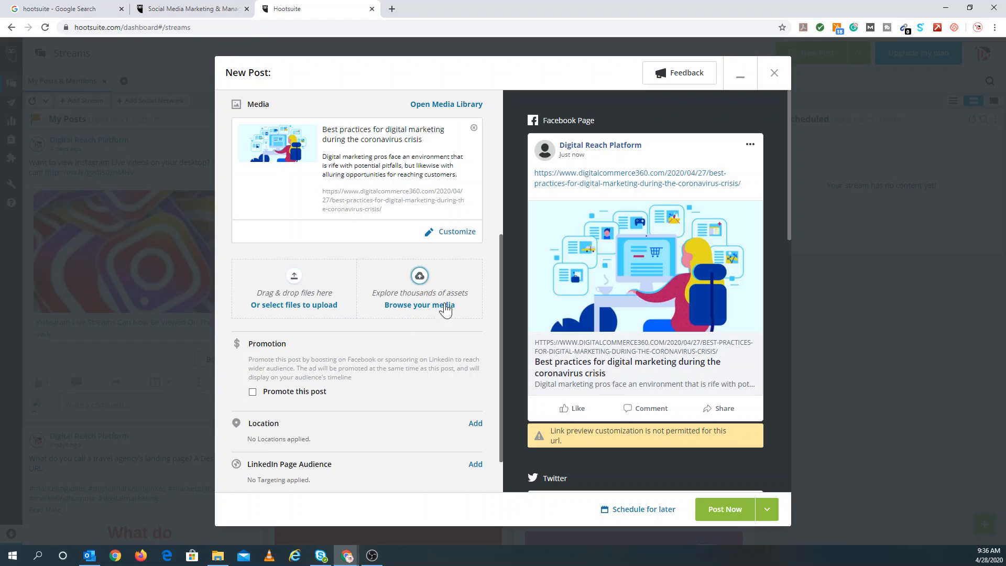
scroll(420, 296, up, 1)
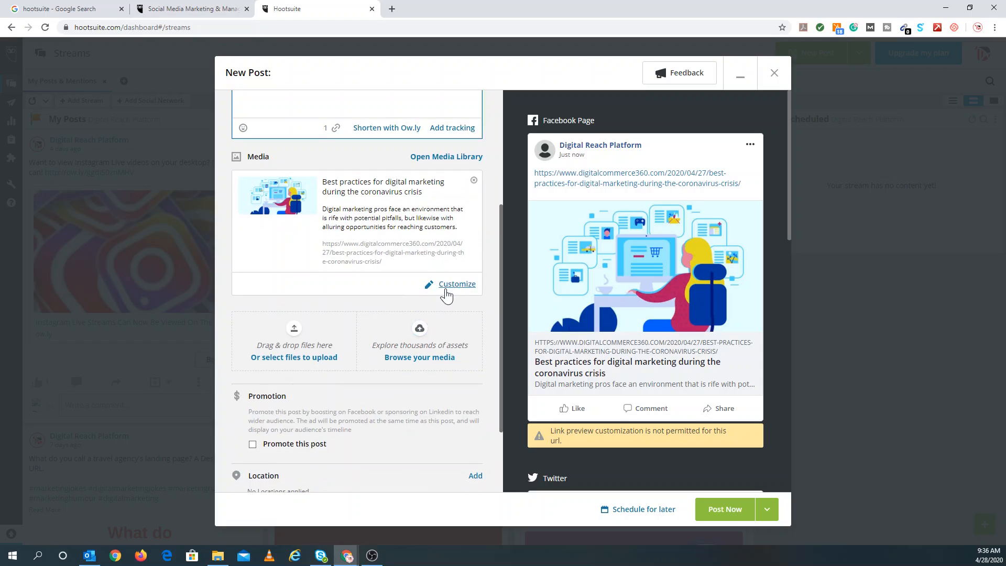
scroll(446, 296, up, 1)
scroll(443, 288, up, 1)
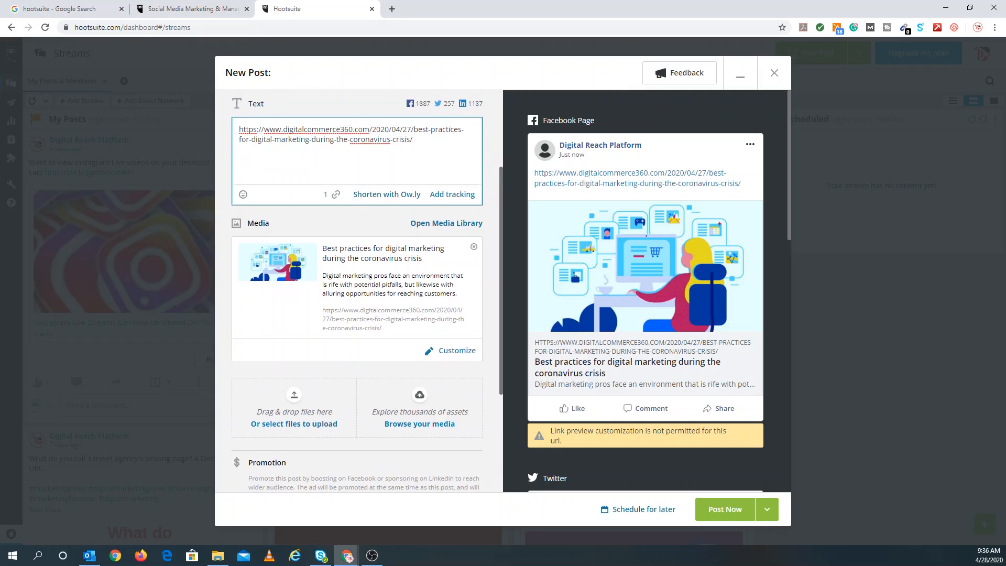
scroll(443, 288, up, 1)
key(ctrl+a)
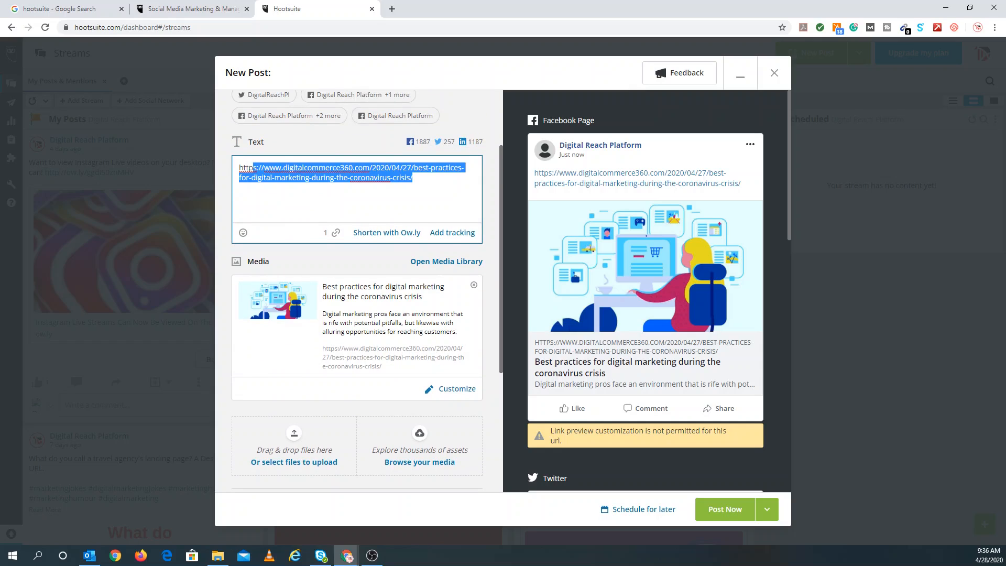
click(399, 235)
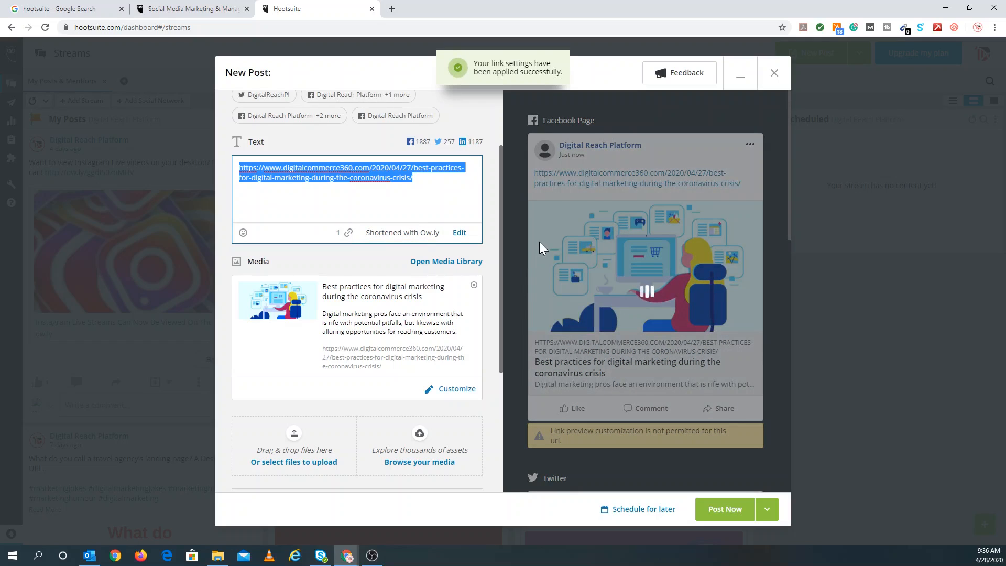
Insert the text "Here are the best practices during the coronavirus pandemic" before the link in the post.
click(255, 178)
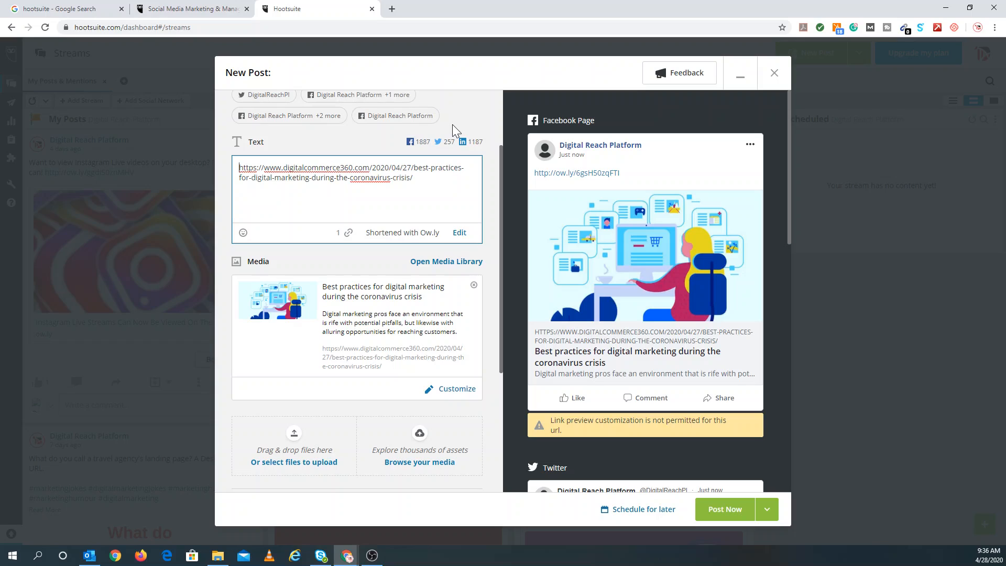
text(Here ar)
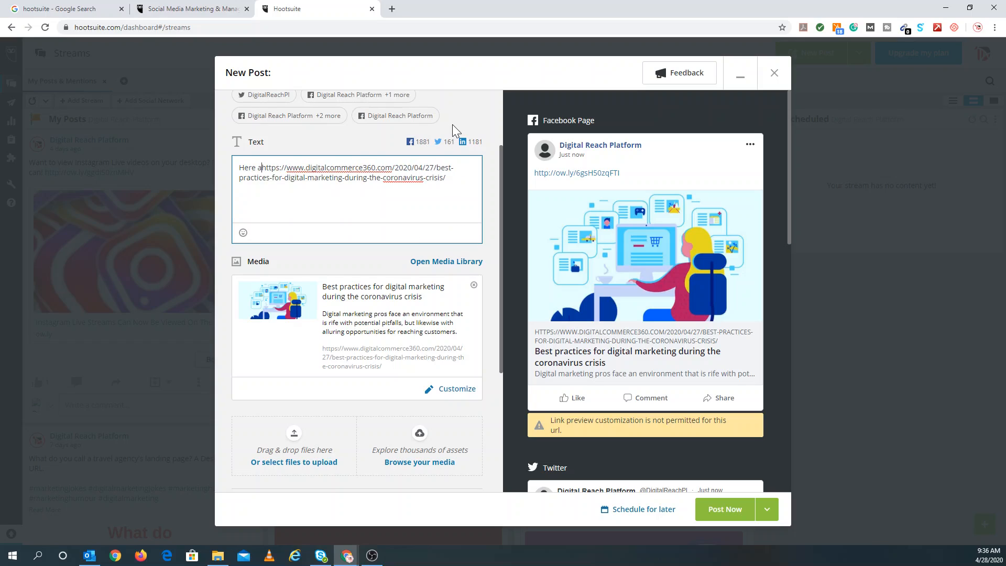
text(e the)
key(Return)
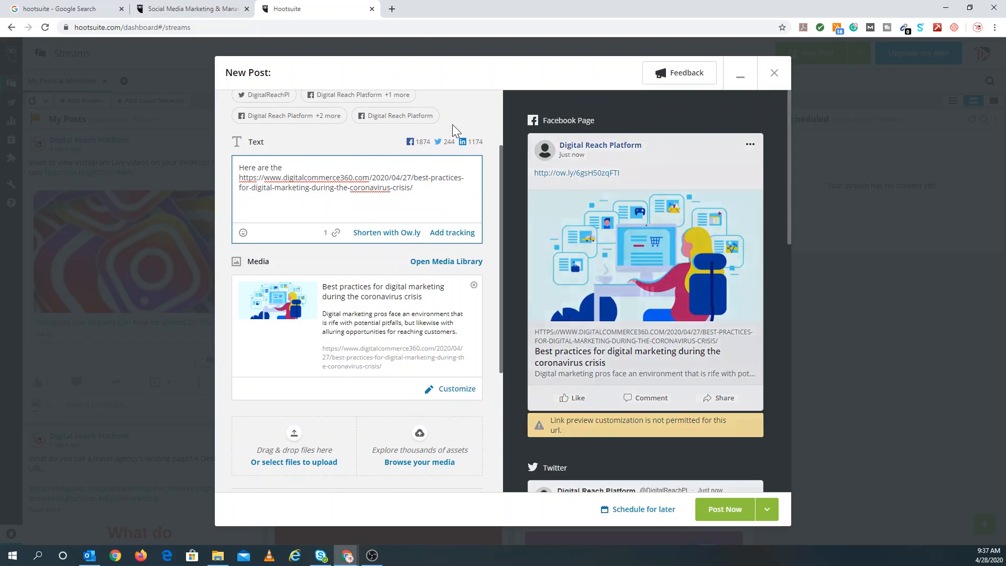
key(BackSpace)
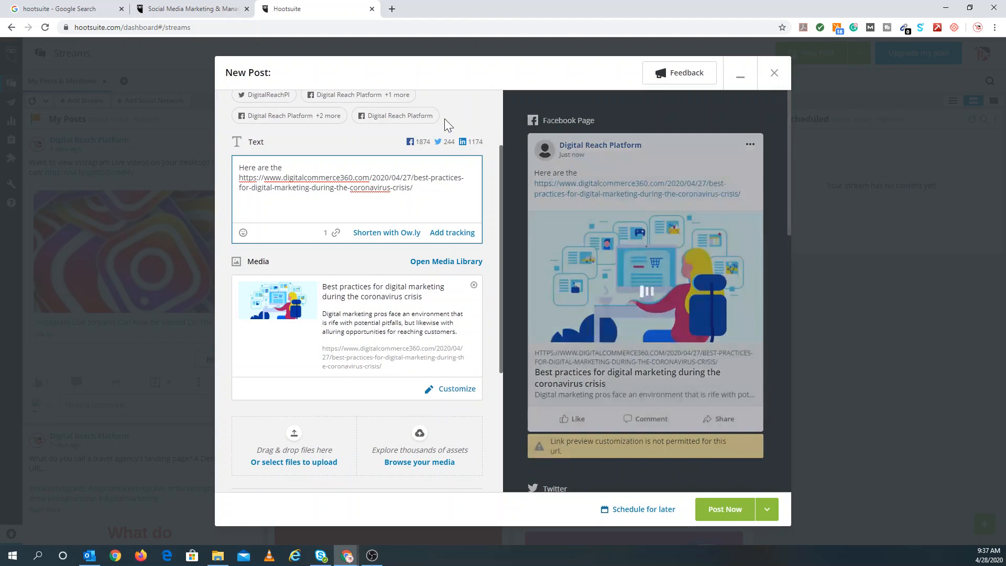
text(best )
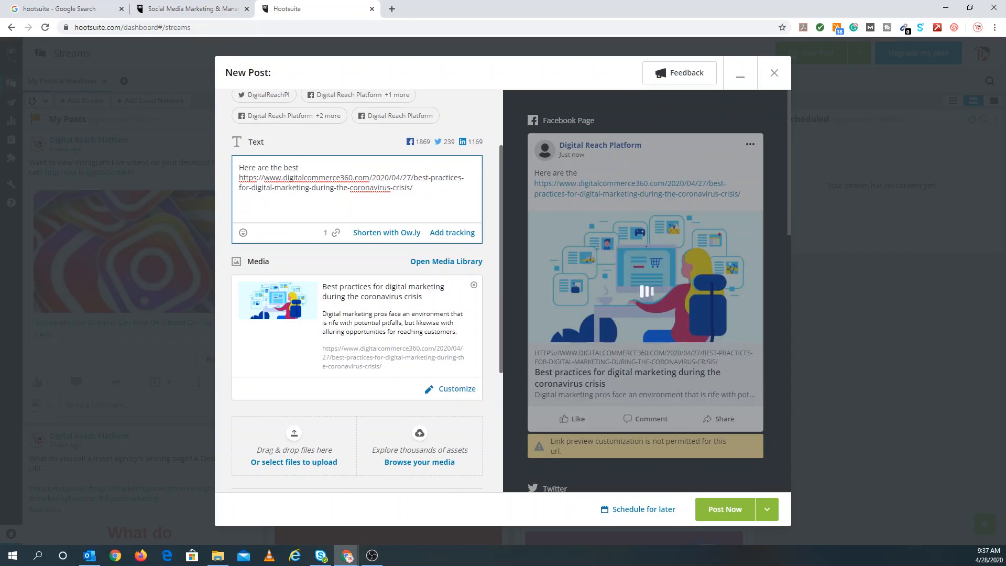
text(practices)
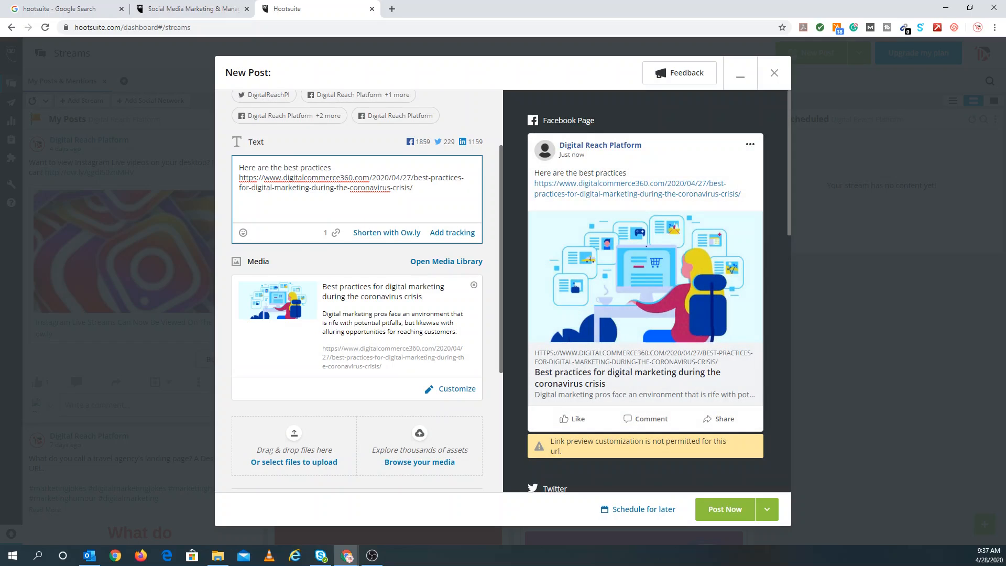
text( during the c)
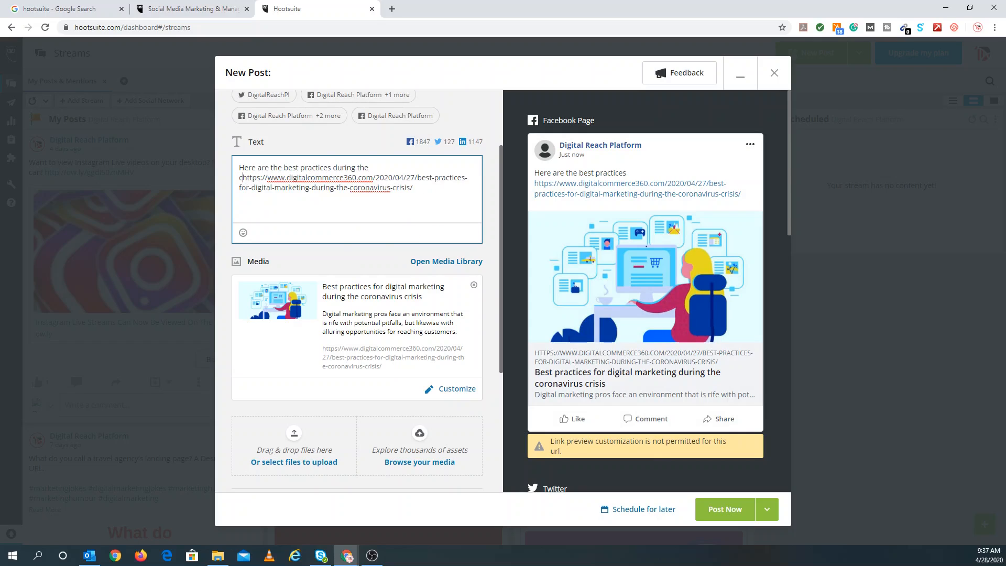
text(oronavirus)
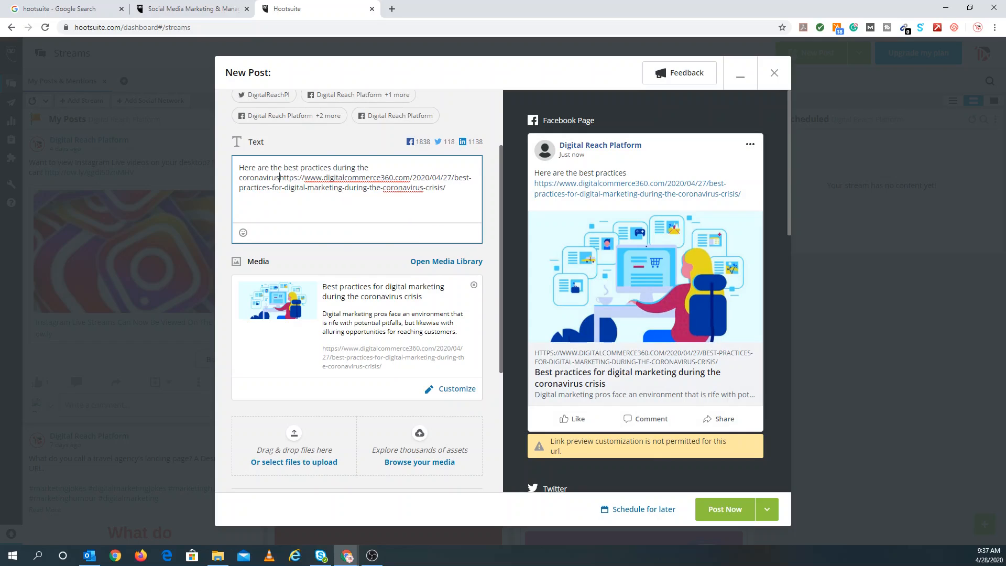
text( pandemic)
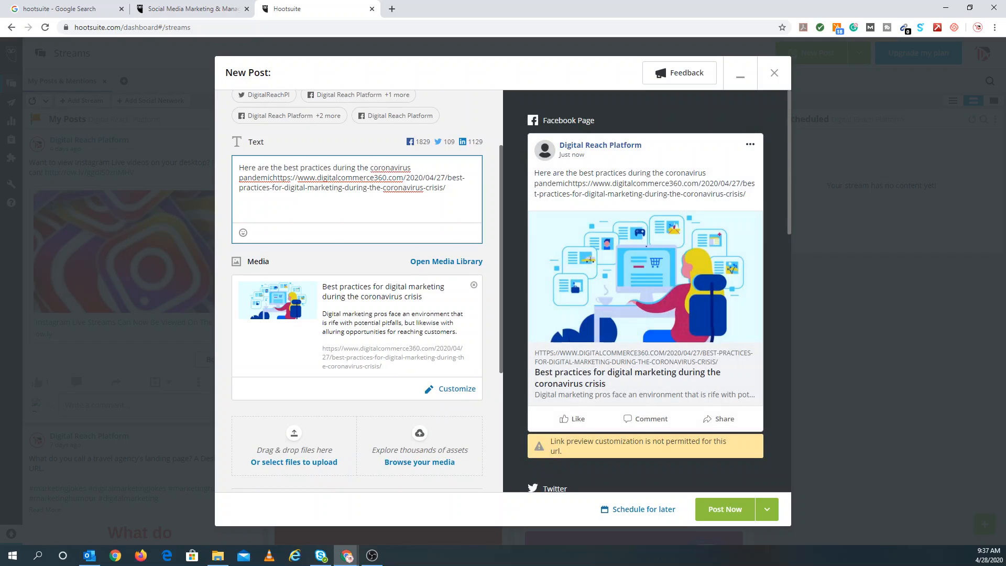
Insert "digital marketing" after "practices" in the post text, correcting the spelling of "digital".
text(digitla marketing)
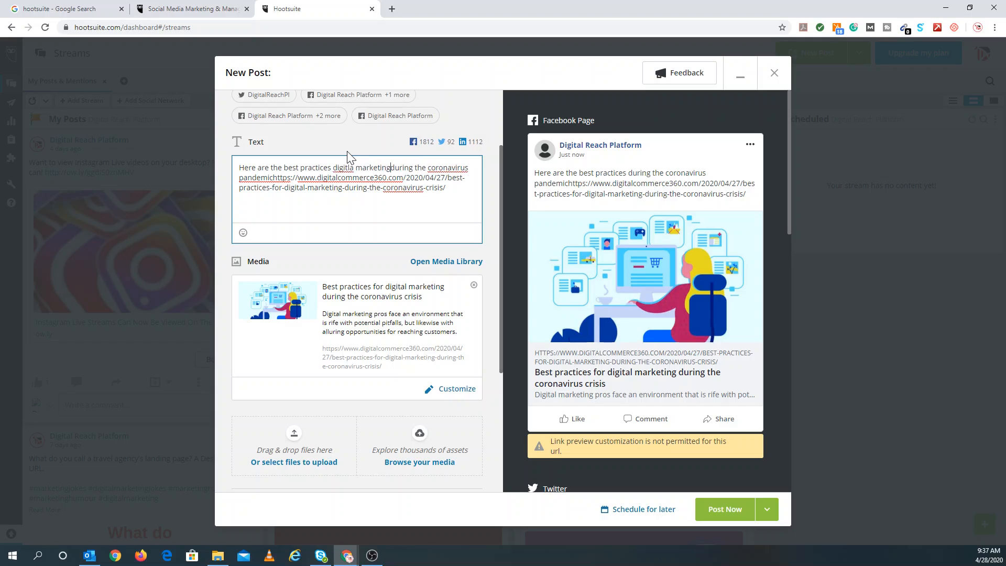
right_click(342, 168)
click(361, 177)
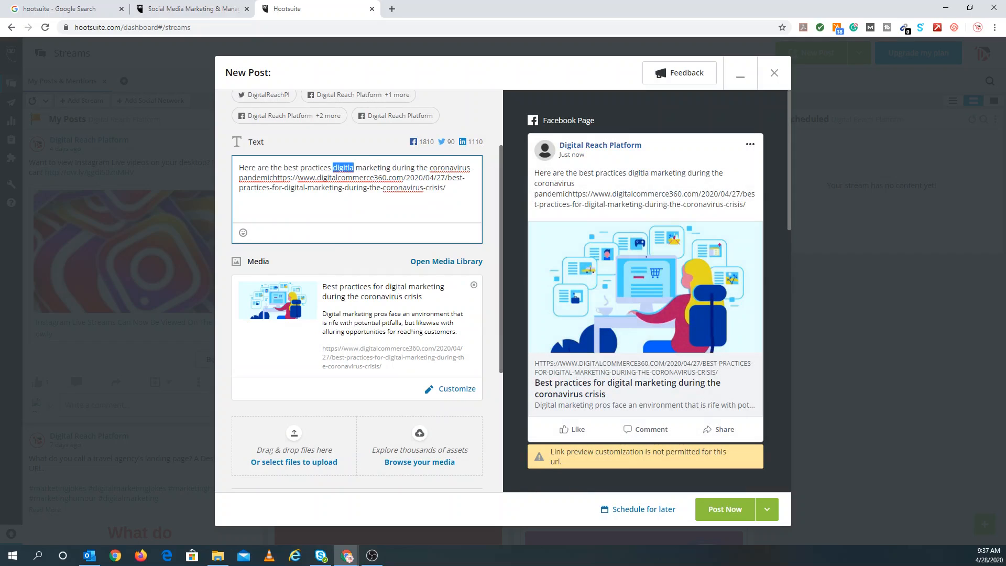
right_click(442, 167)
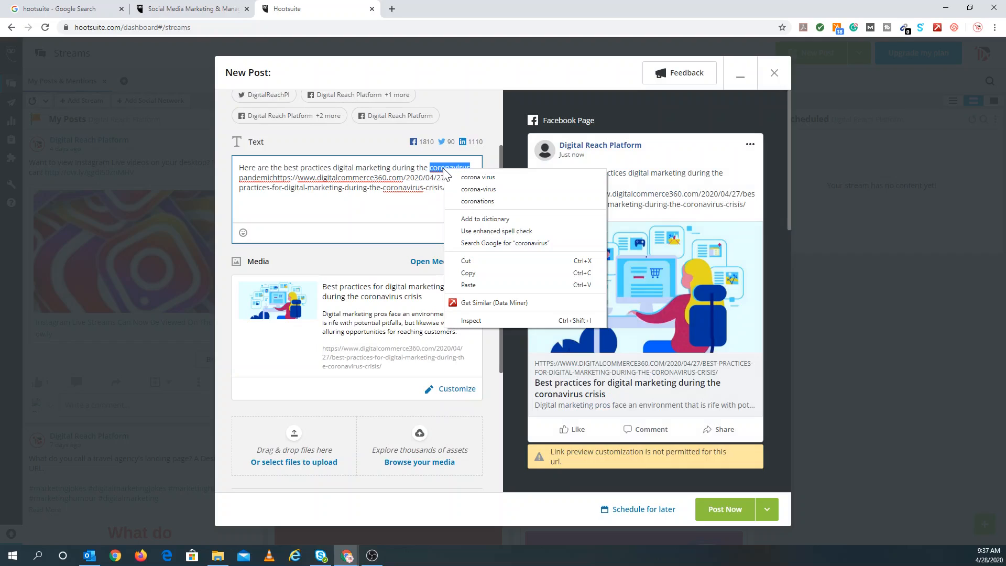
End the sentence with a period and a space after "pandemic" and shorten the link with Ow.ly.
click(434, 178)
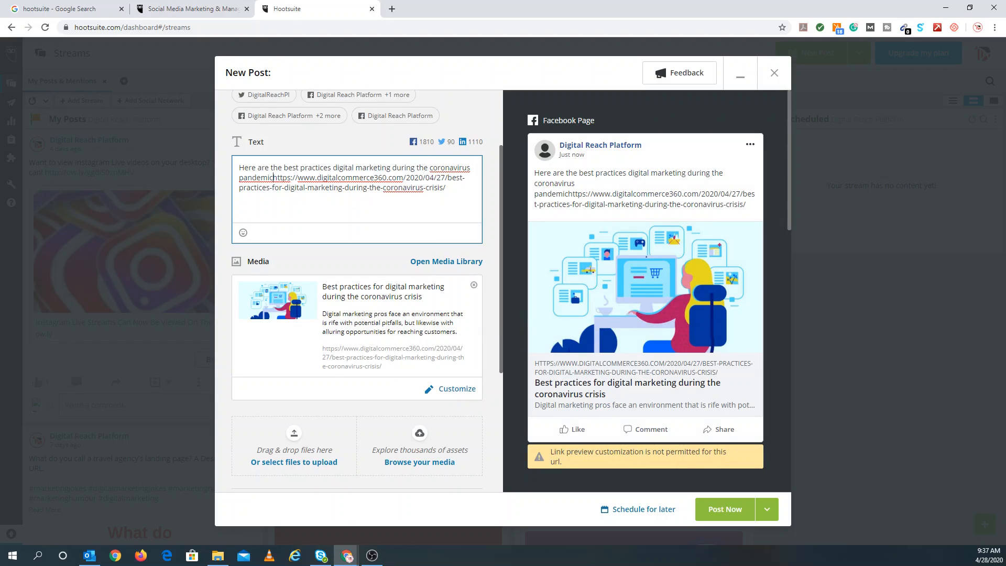
text(.)
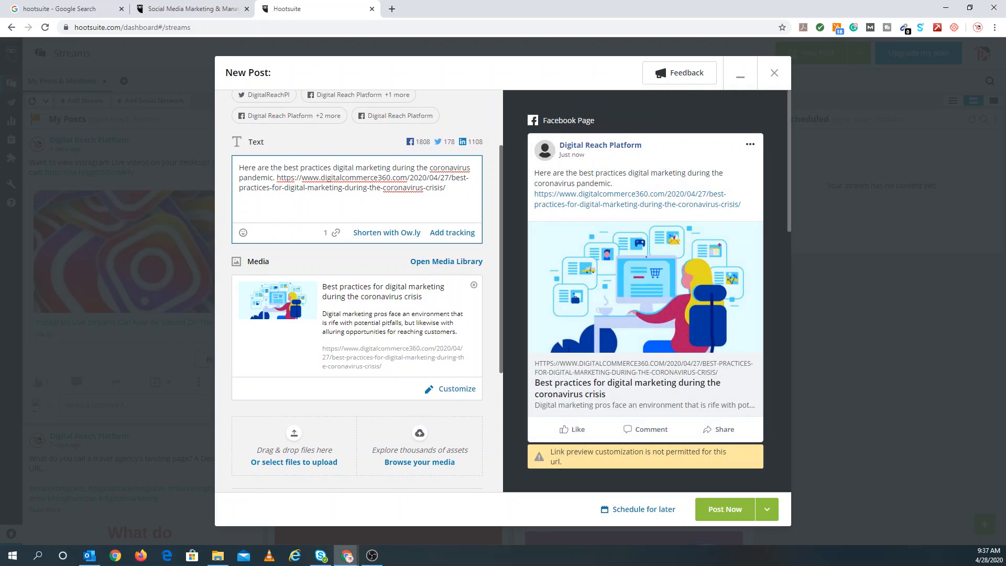
drag(446, 188, 279, 177)
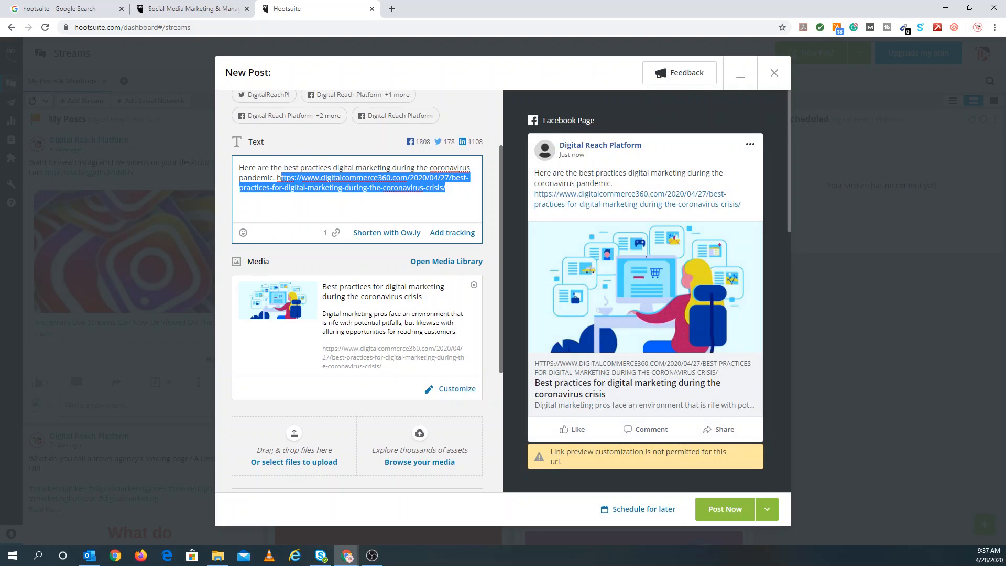
click(365, 232)
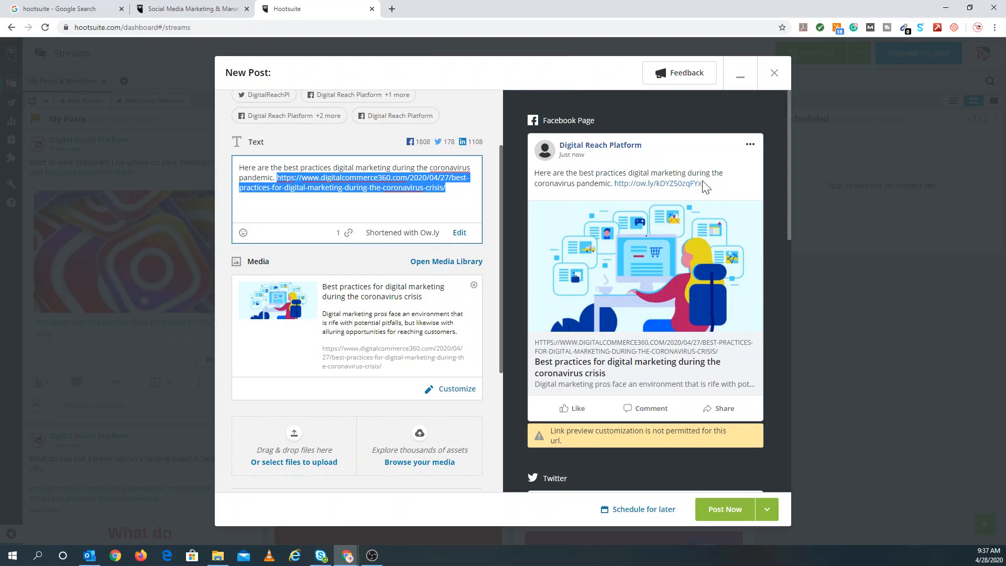
Move the word "practices" behind "digital marketing" so the text reads "the best digital marketing practices during the coronavirus pandemic".
click(312, 168)
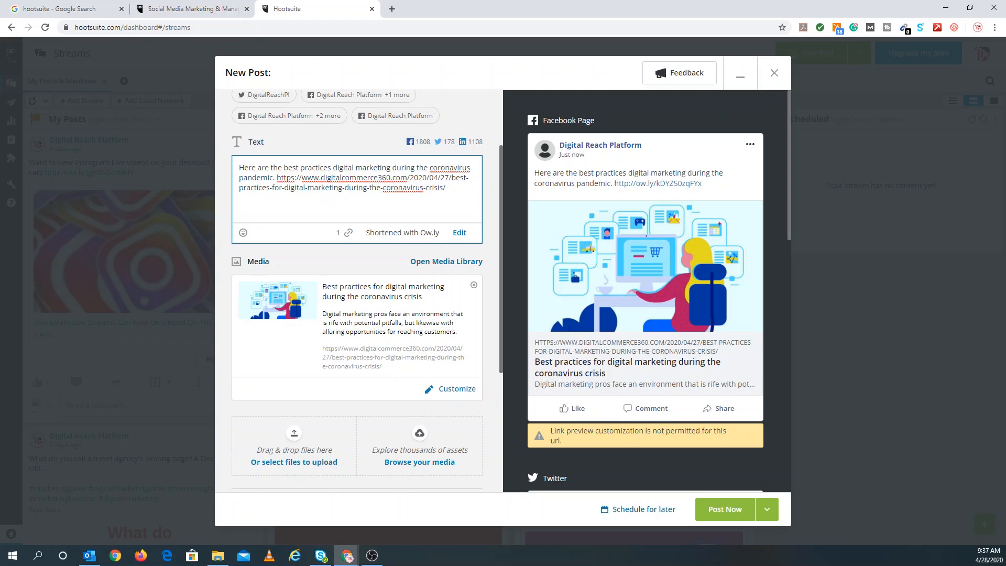
drag(331, 167, 300, 168)
key(ctrl+c)
key(BackSpace)
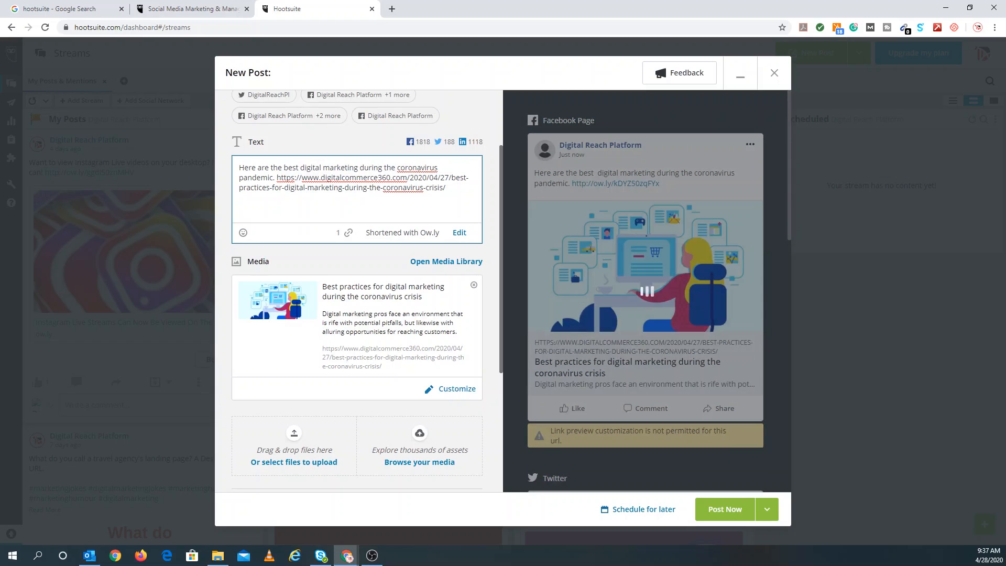
key(ctrl+v)
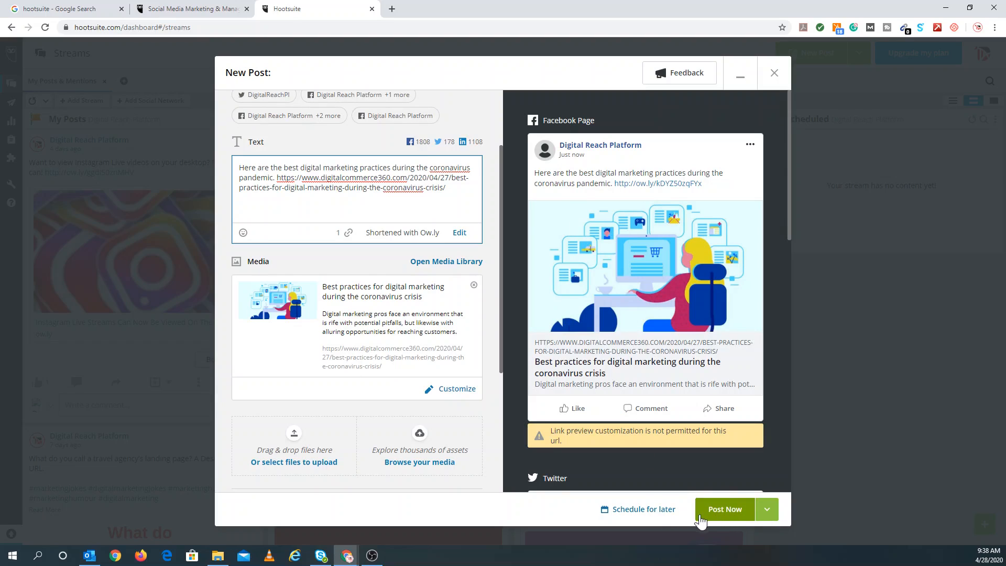
Schedule the post to all selected profiles for Tuesday, April 28, 2020 at 10:00 AM.
click(648, 510)
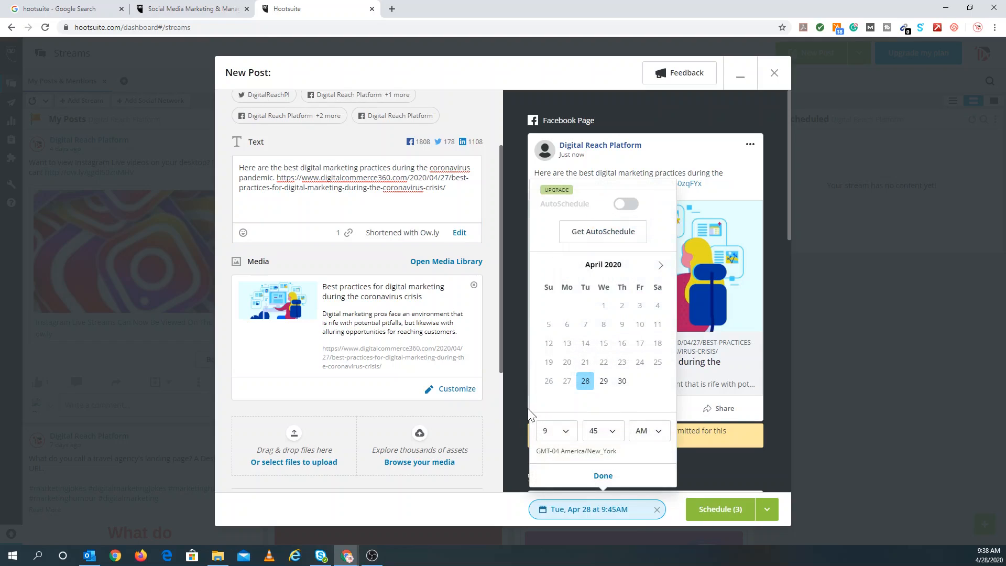
click(660, 266)
click(660, 266)
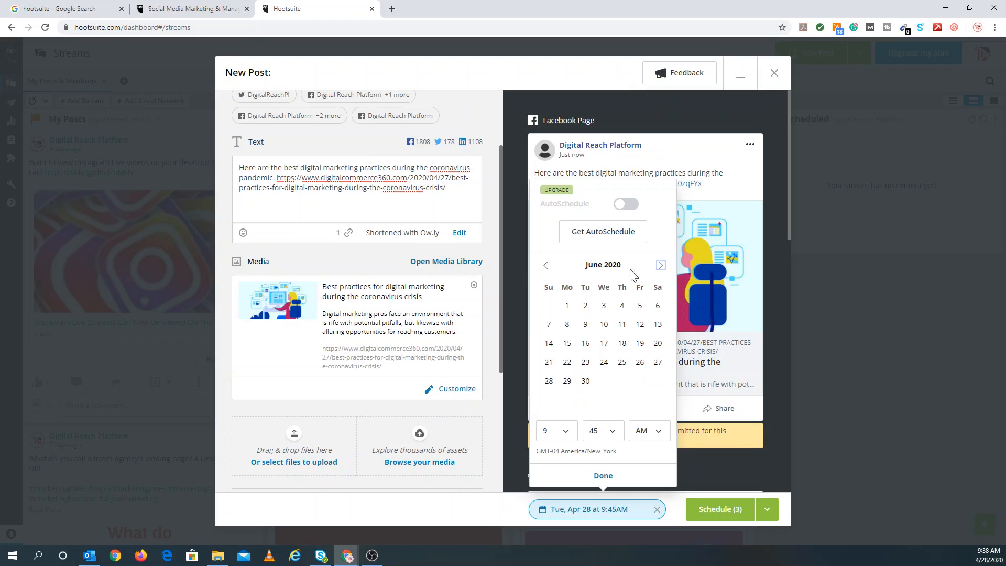
click(545, 265)
click(545, 266)
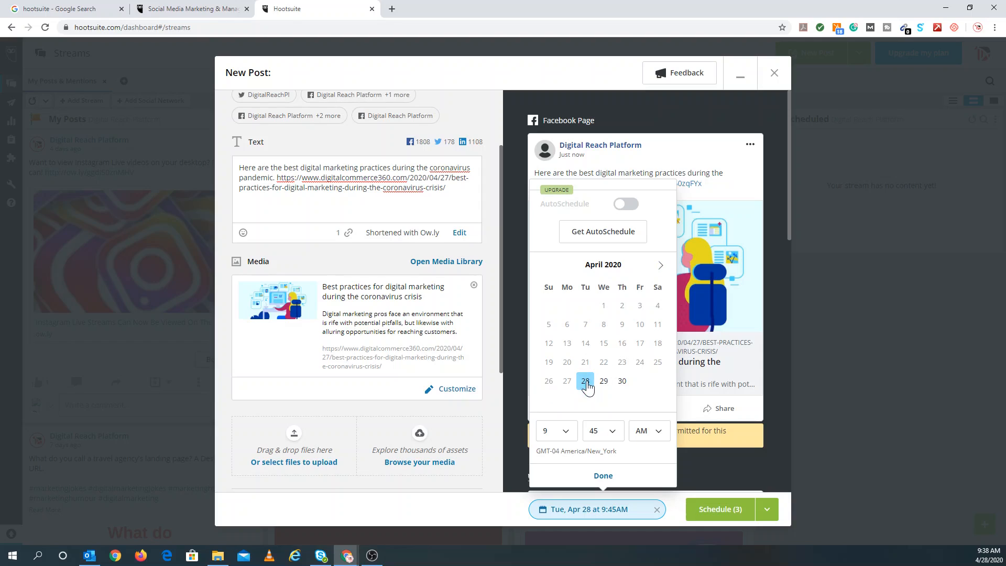
click(568, 437)
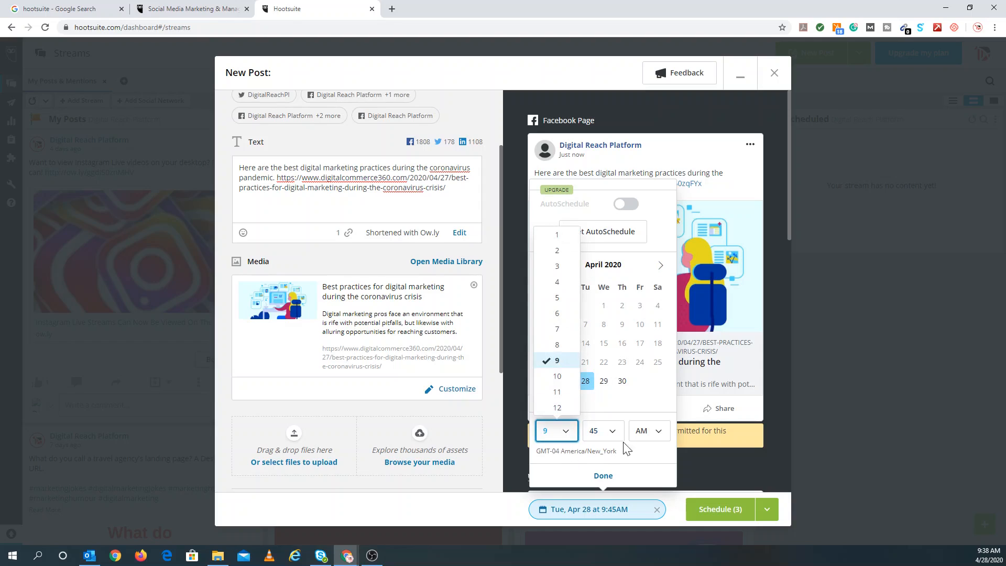
click(640, 437)
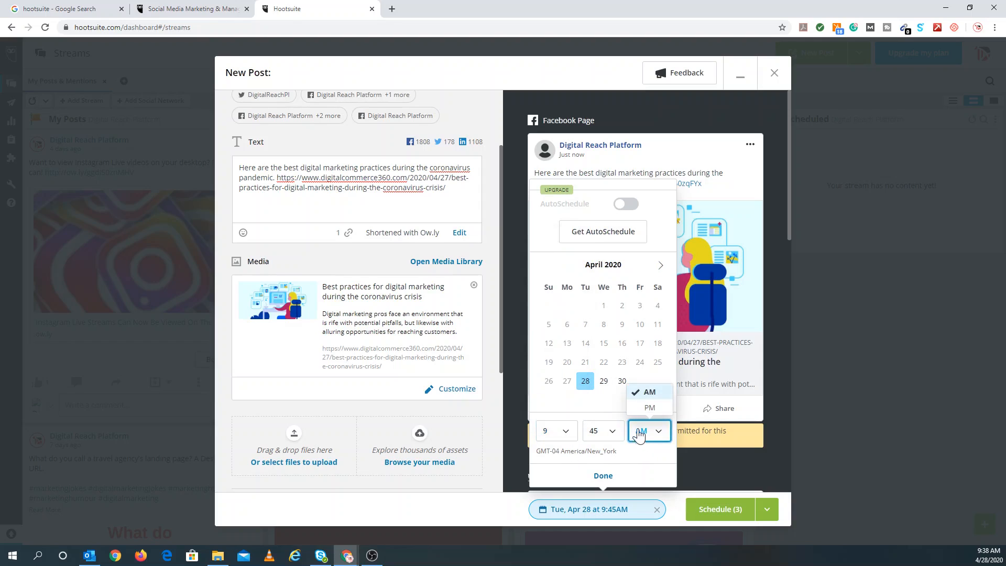
click(605, 455)
click(567, 435)
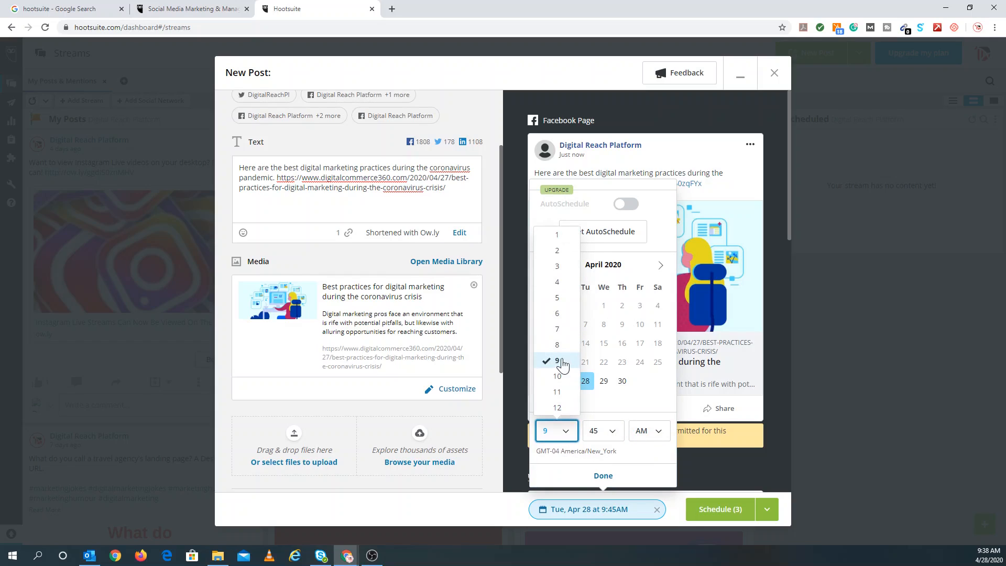
click(596, 432)
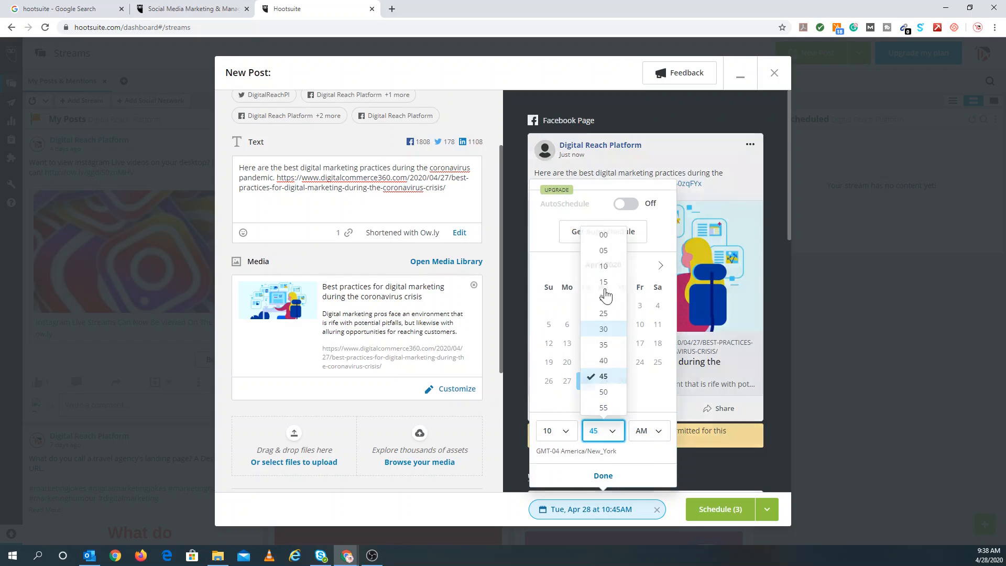
click(605, 237)
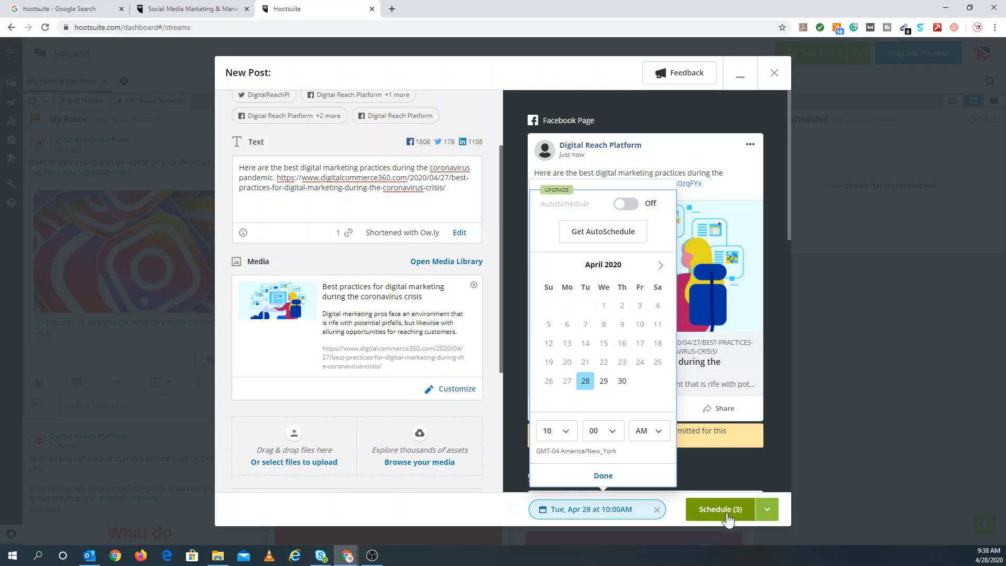
click(727, 518)
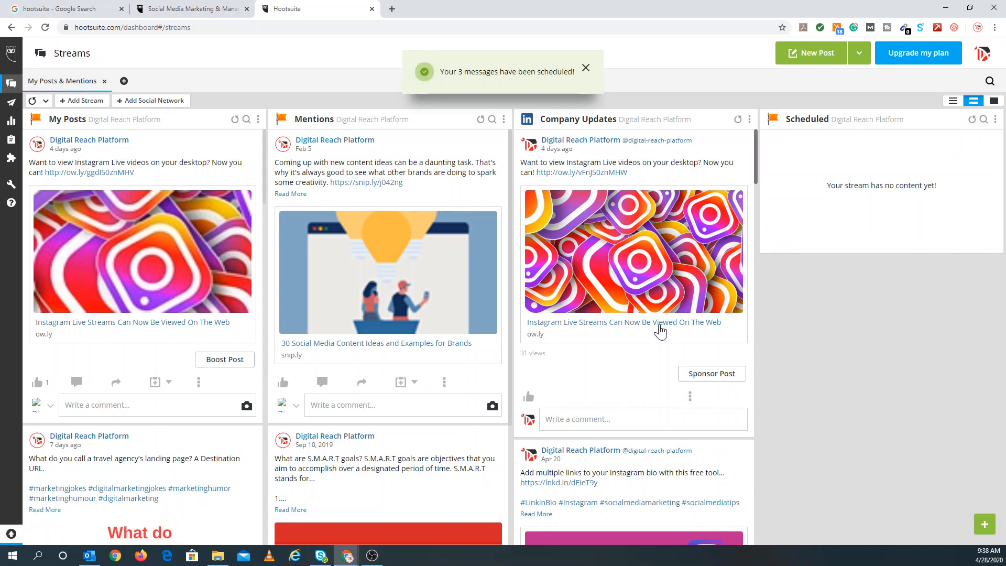
Refresh the Scheduled stream and review the posts scheduled for Tuesday, April 28 in the Publisher's Planner.
click(972, 119)
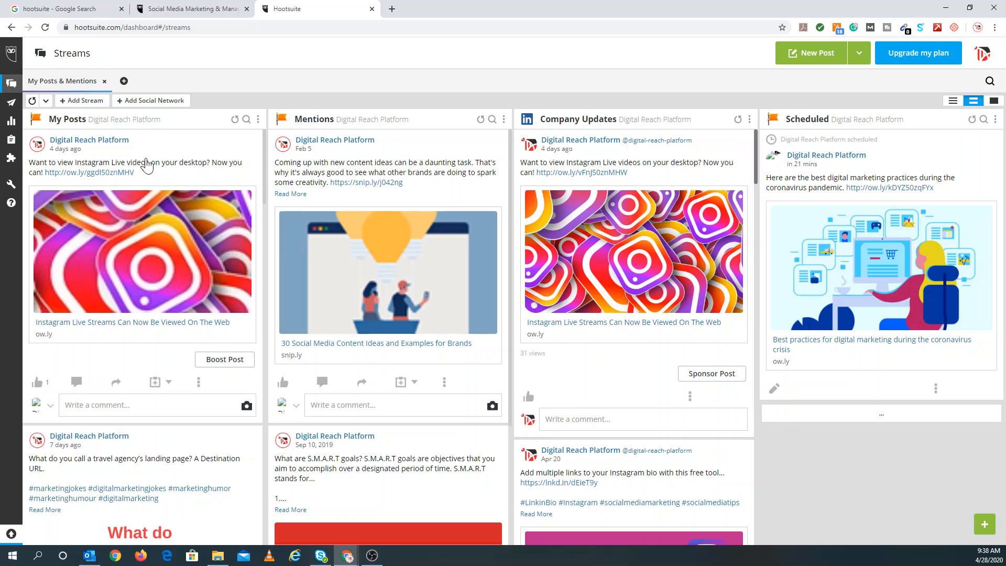
mouse_move(14, 105)
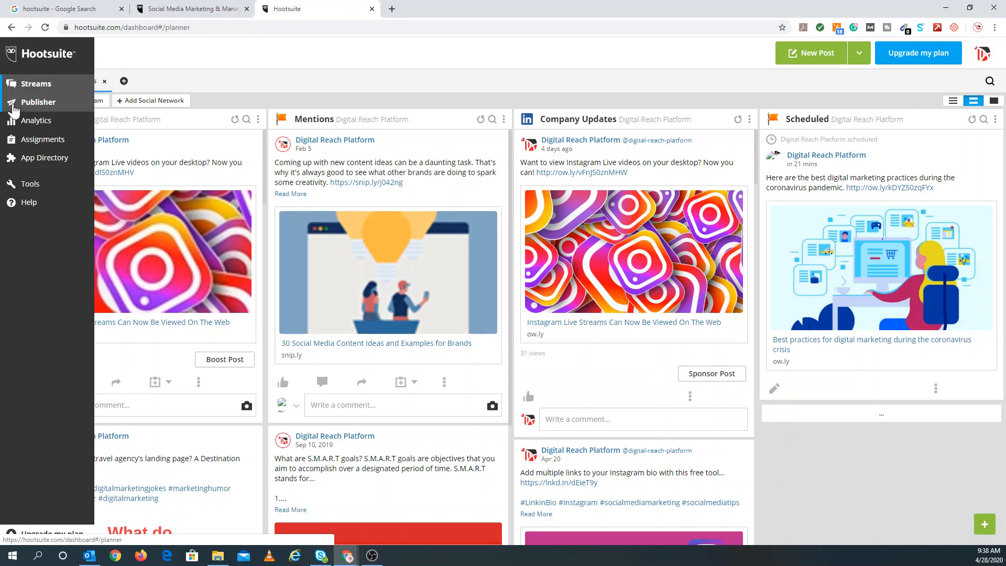
click(13, 107)
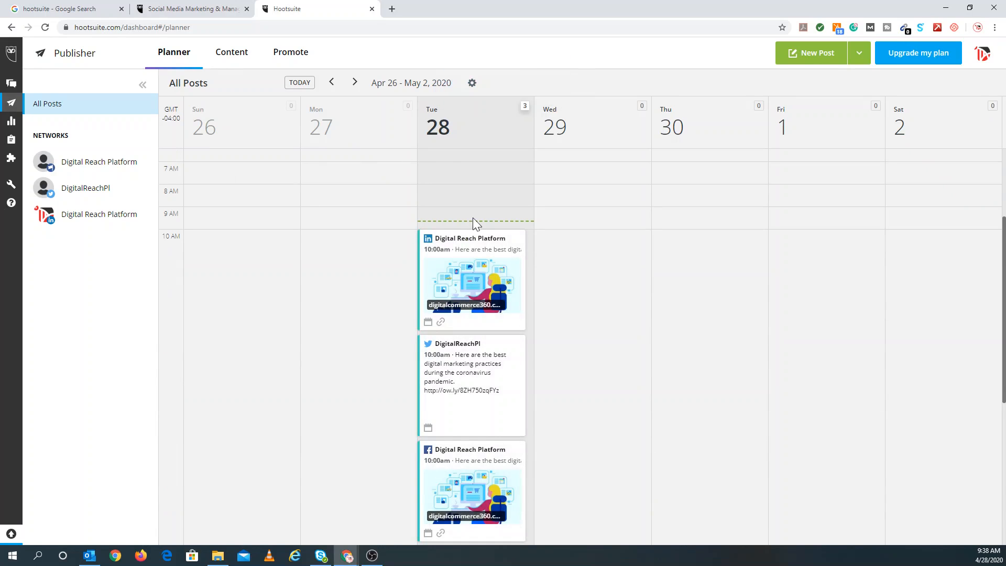
scroll(474, 220, down, 2)
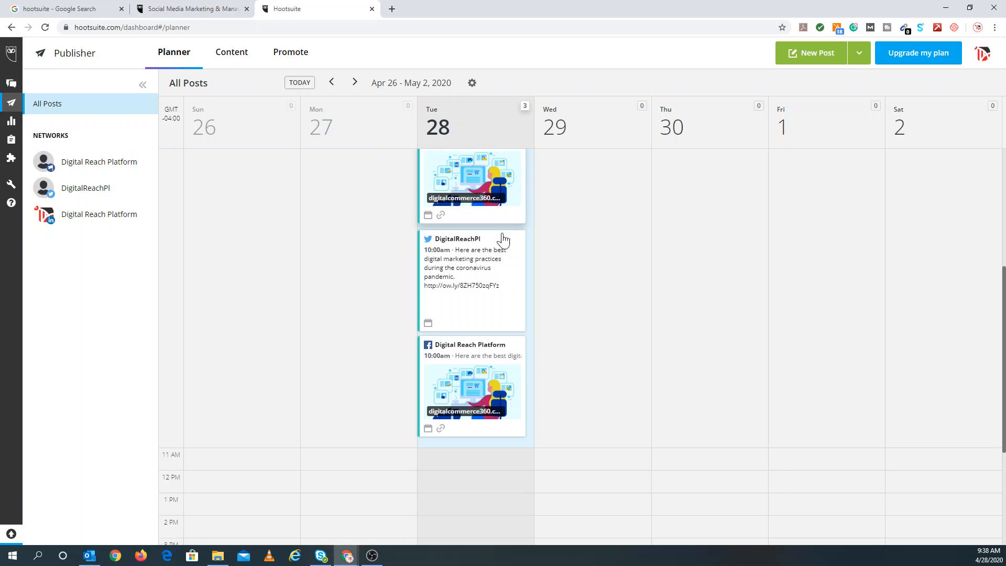
scroll(474, 223, up, 1)
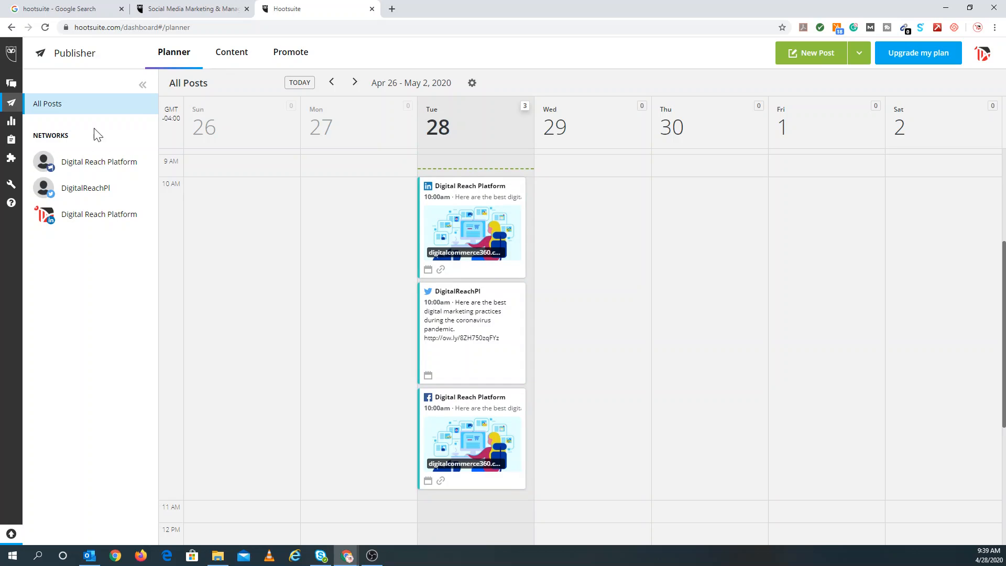
Check whether any social networks need reconnecting and open the account's social network management page.
click(982, 54)
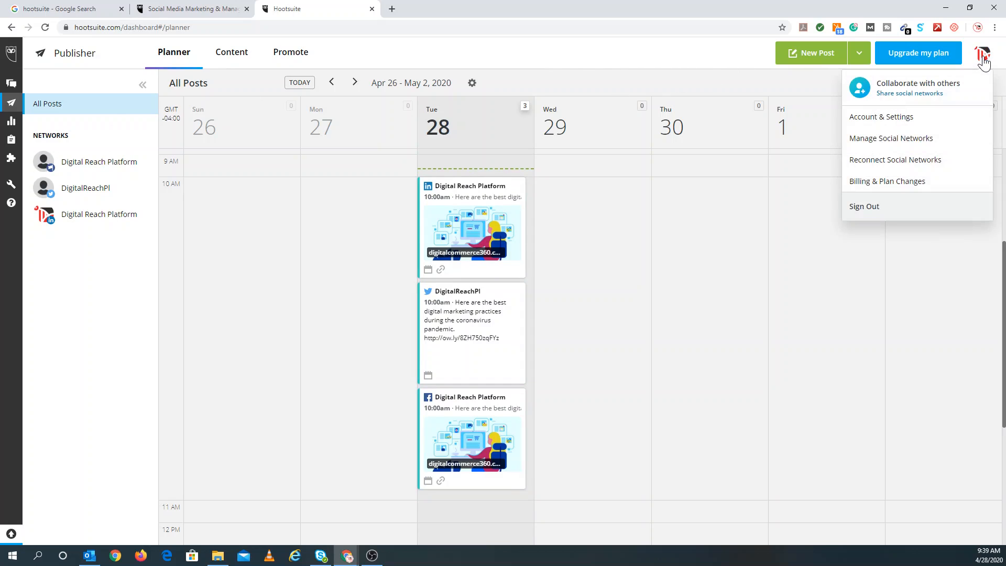
click(876, 162)
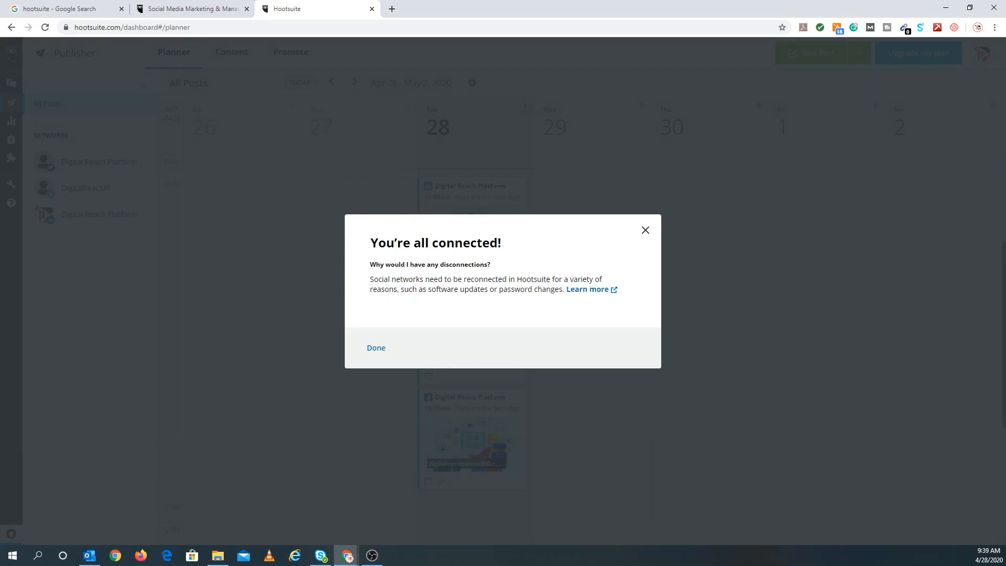
click(382, 353)
click(981, 53)
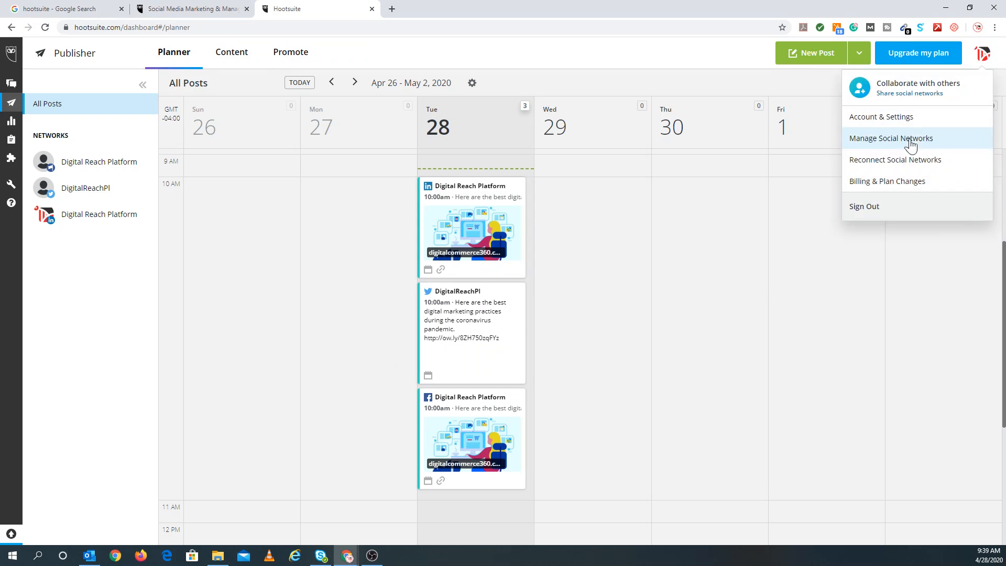
click(872, 138)
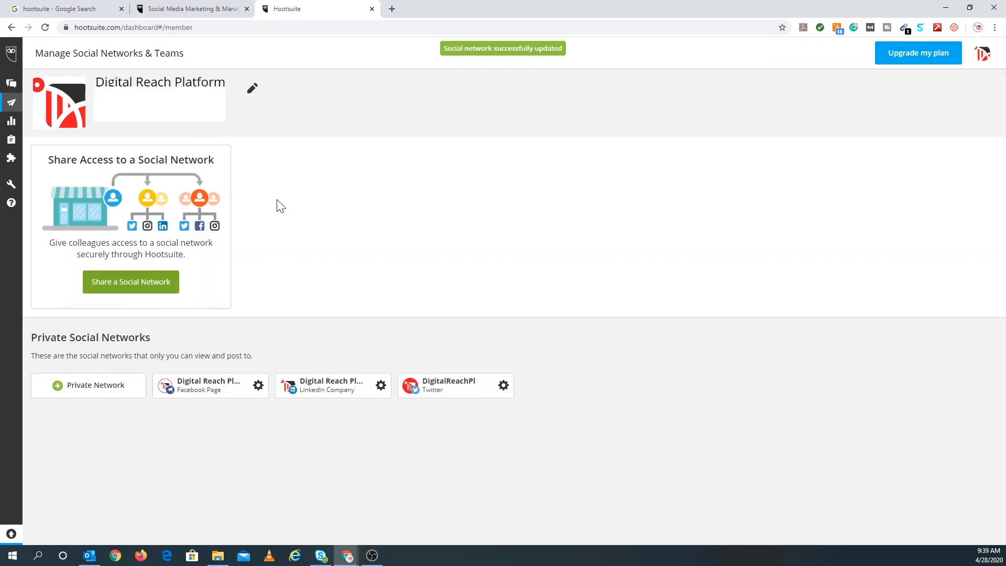